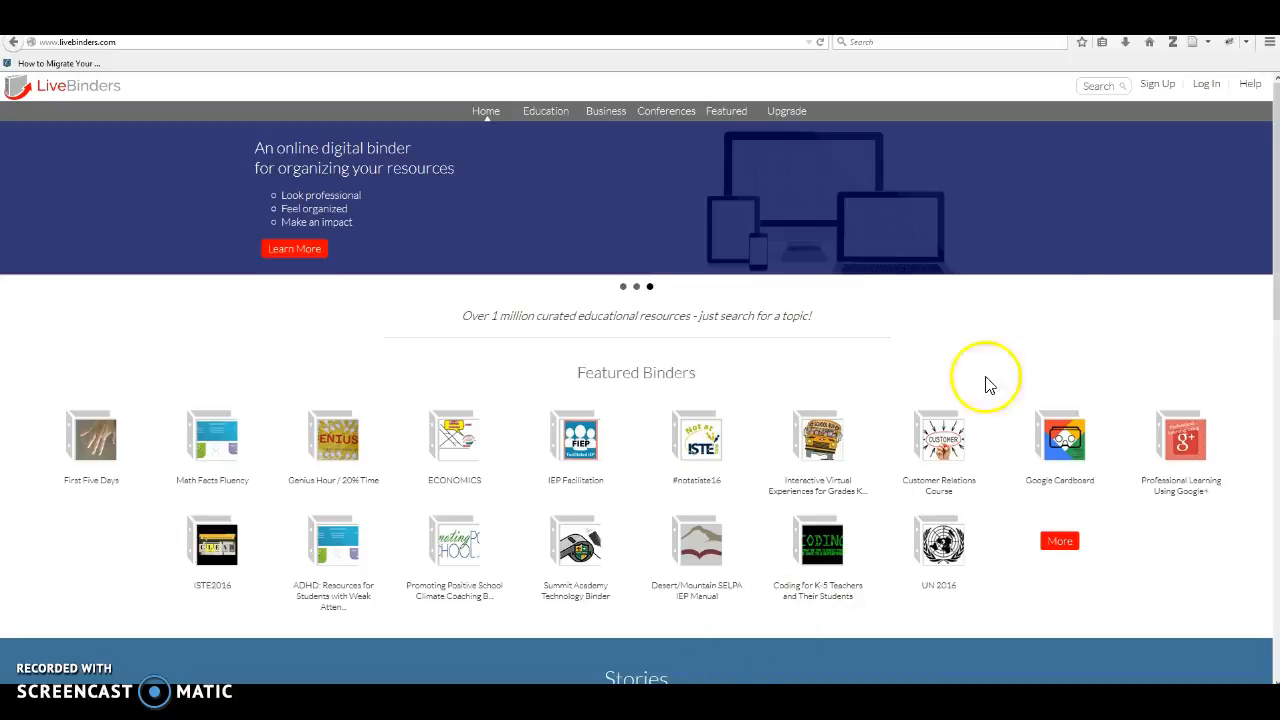
Log in to LiveBinders with the account username and password.
left_click(1205, 86)
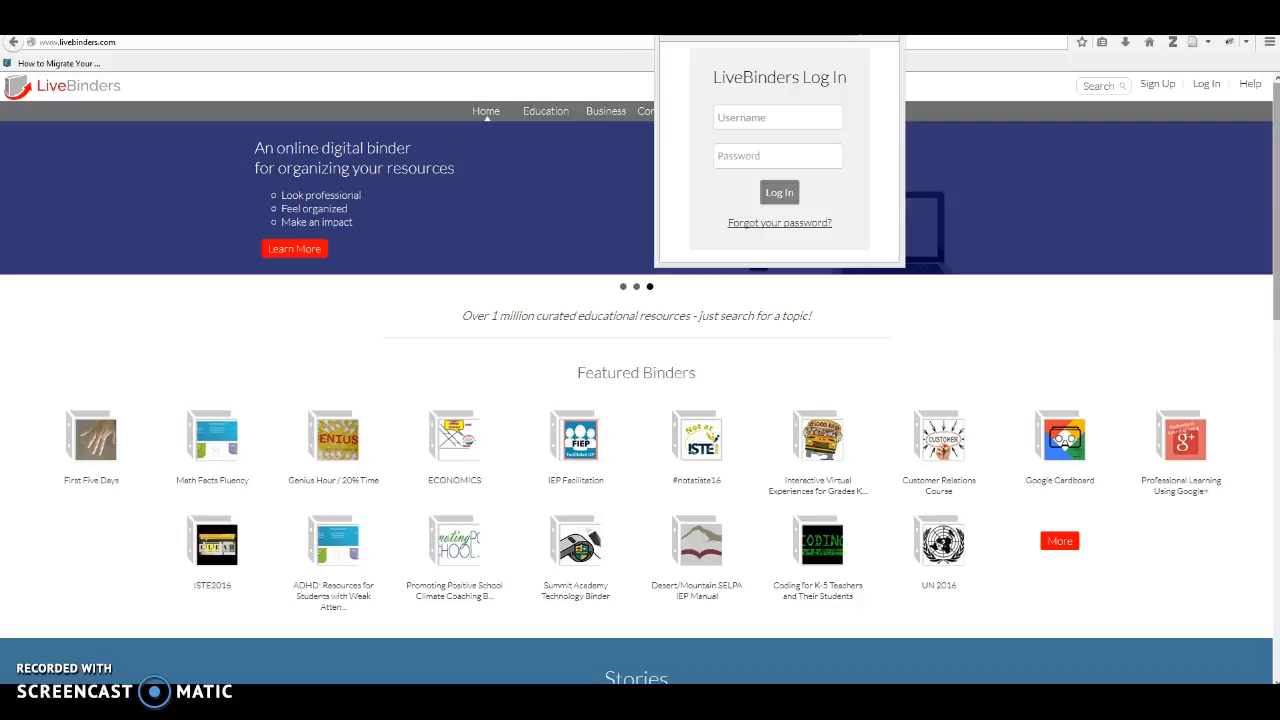
left_click(826, 117)
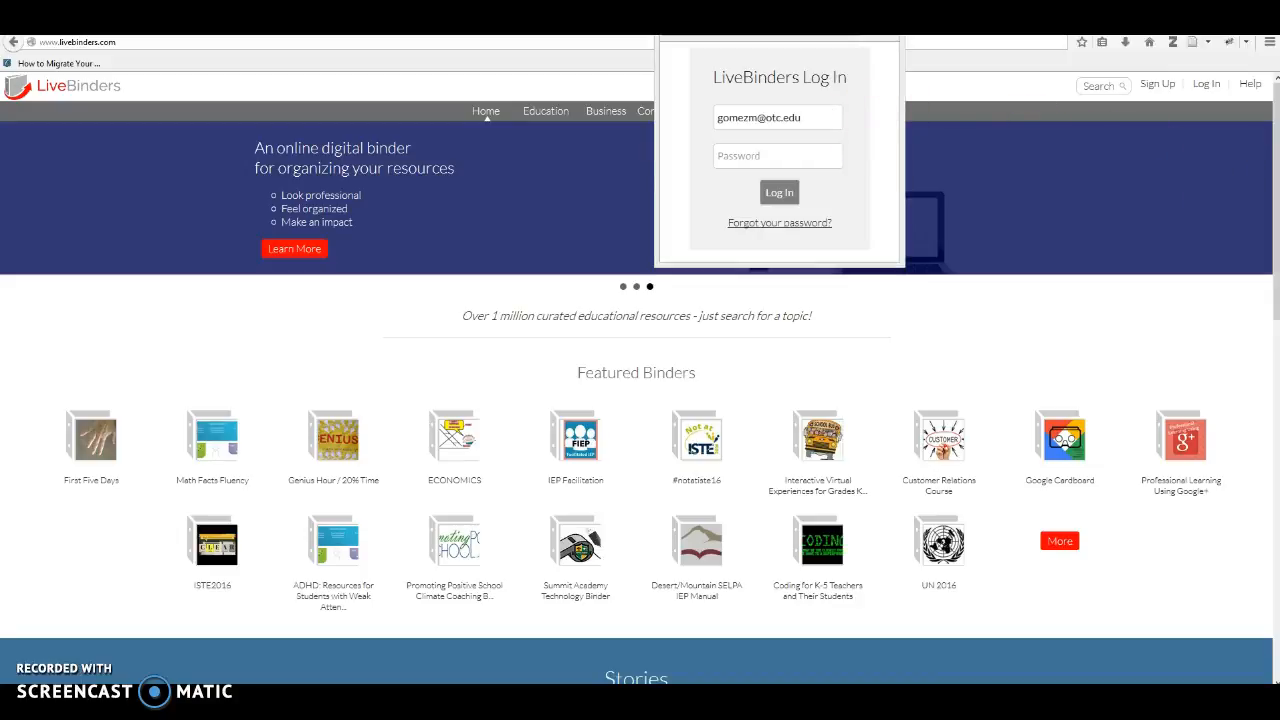
left_click(731, 155)
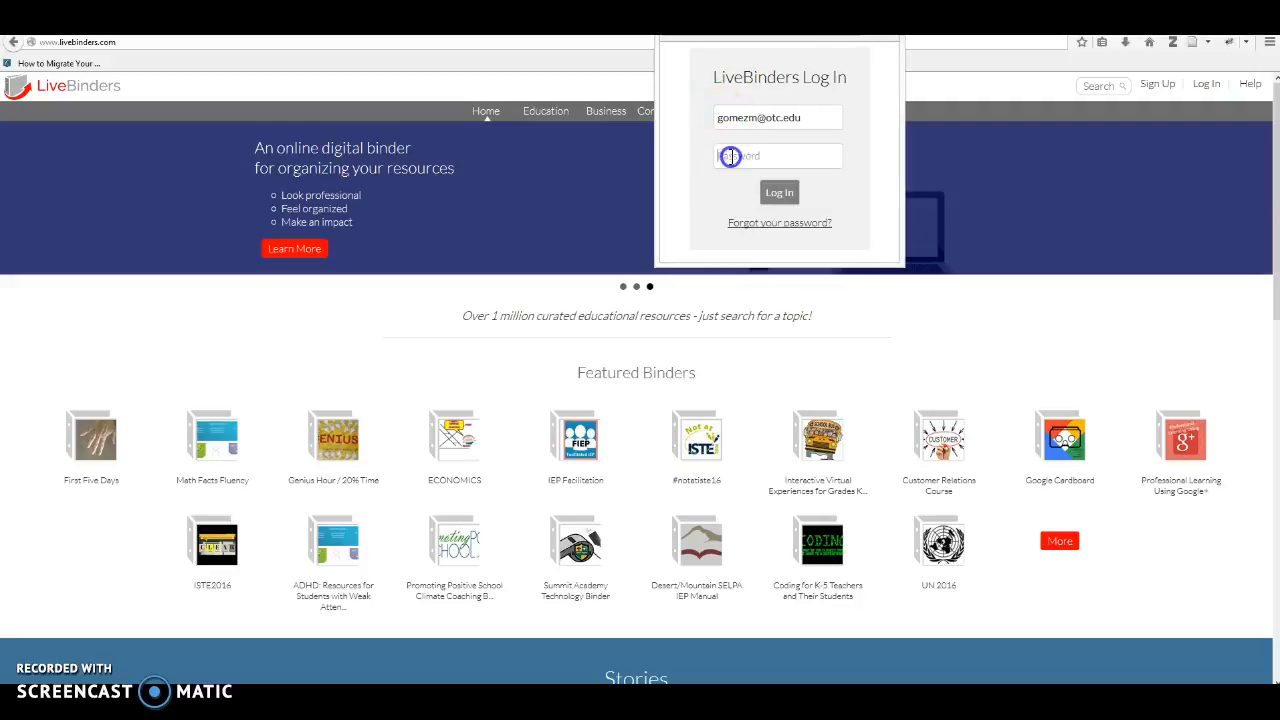
type("••••••••••")
left_click(778, 193)
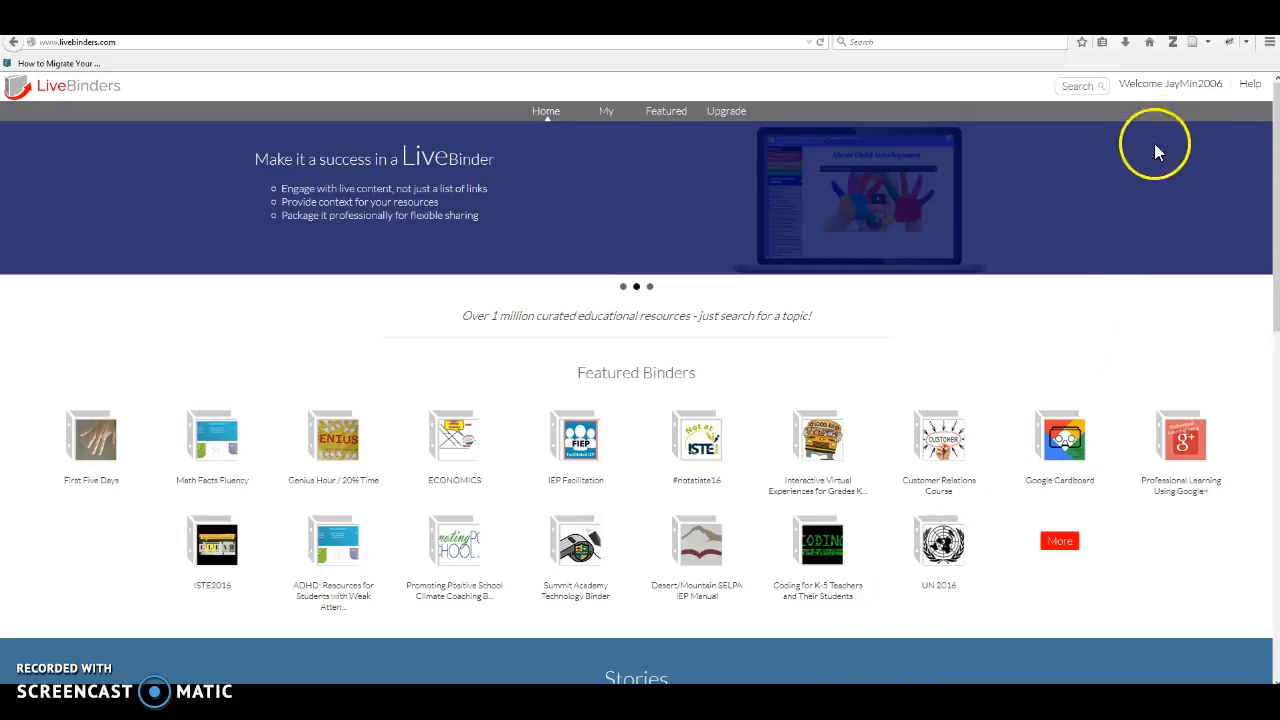
Start a new binder from My Binders, named "MTH 050 Lesson Plans" and described as "These are my 050 lessons.".
left_click(1188, 86)
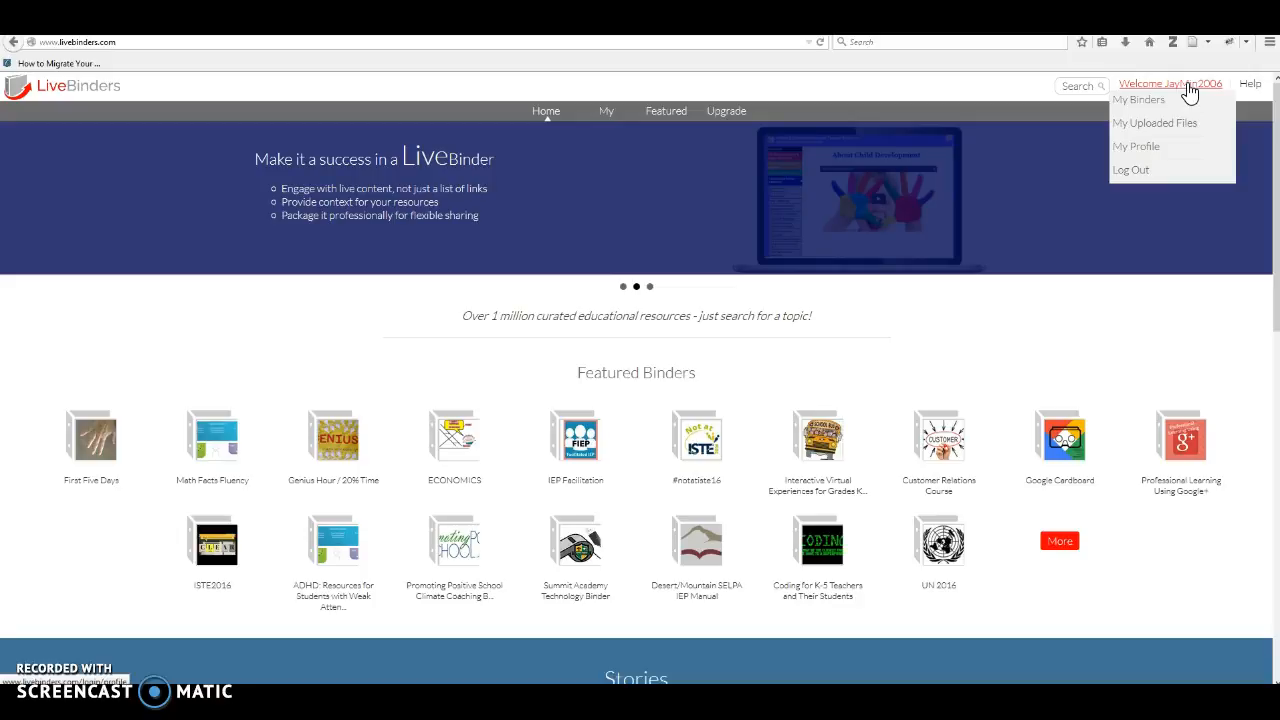
left_click(1162, 98)
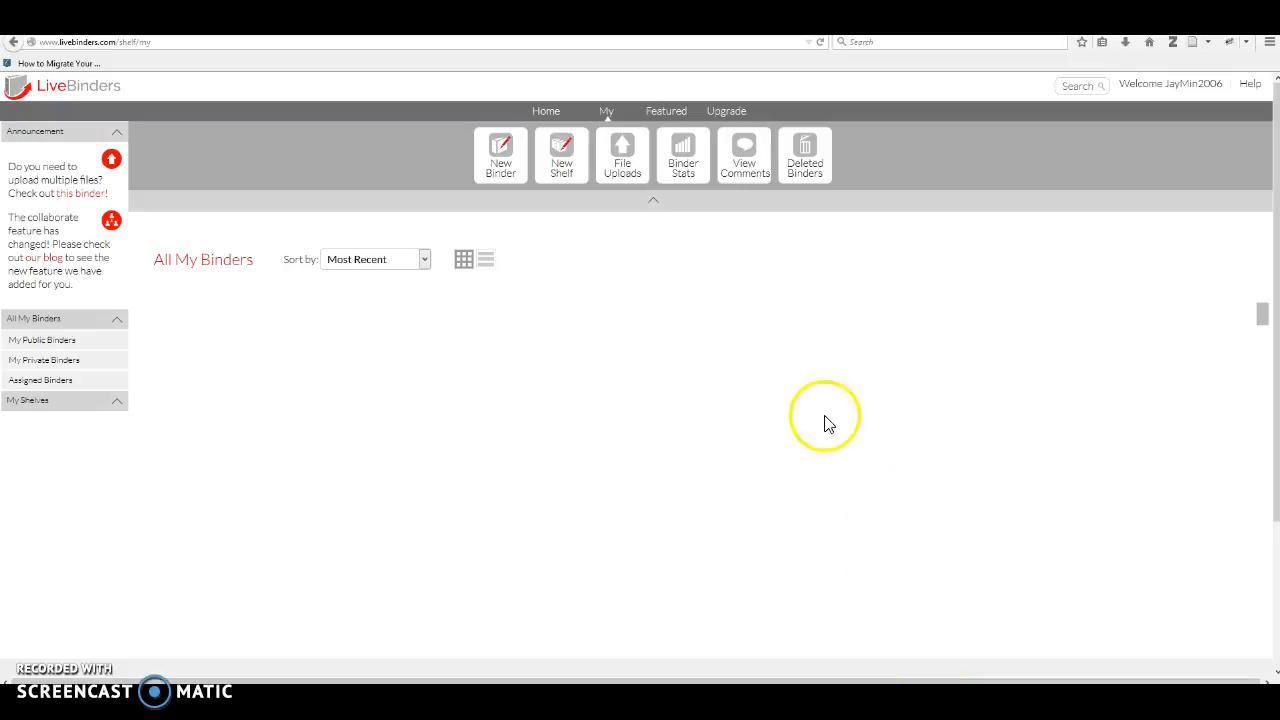
left_click(501, 164)
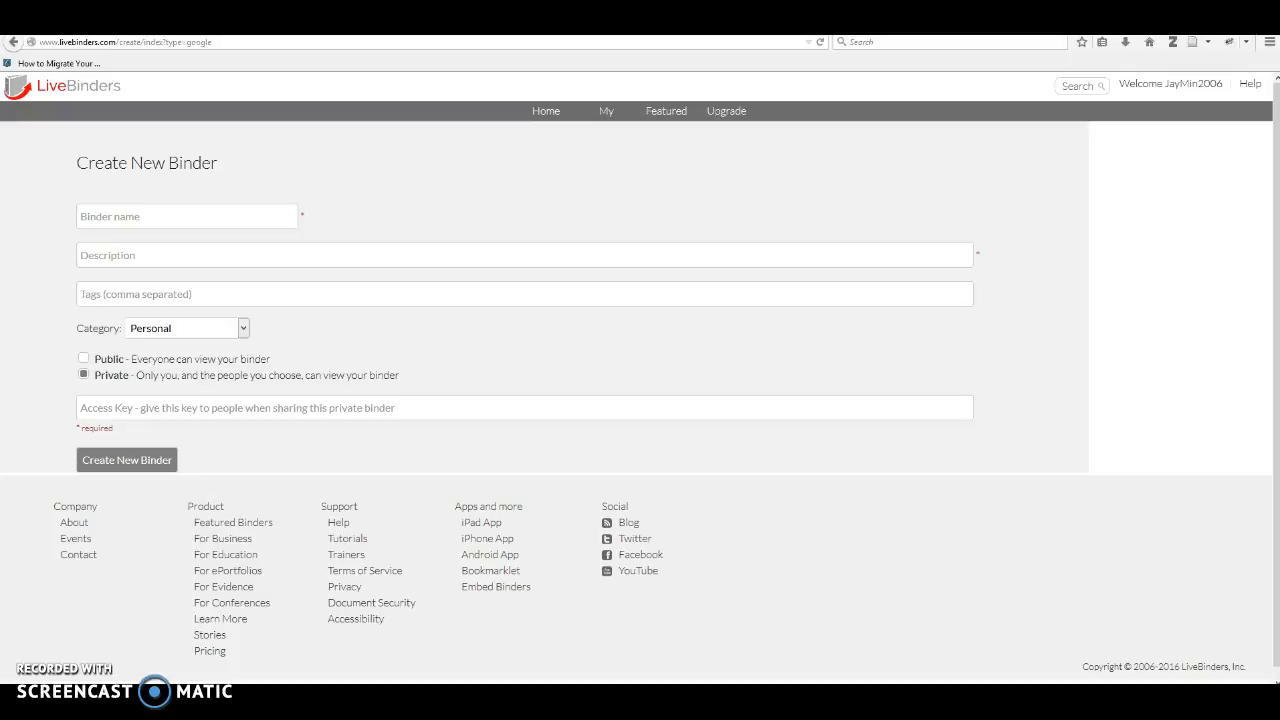
left_click(276, 218)
type("MTH 050 Lesson Plans")
left_click(565, 255)
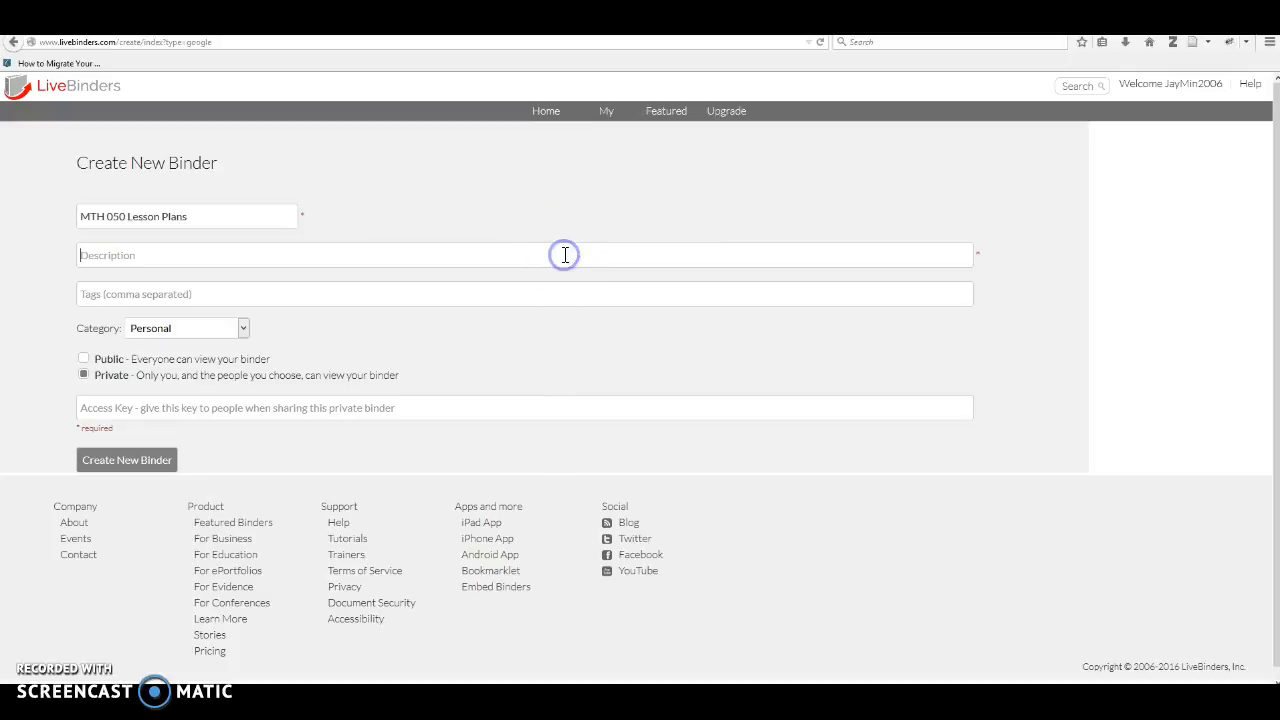
type("These are my 050 lessons.")
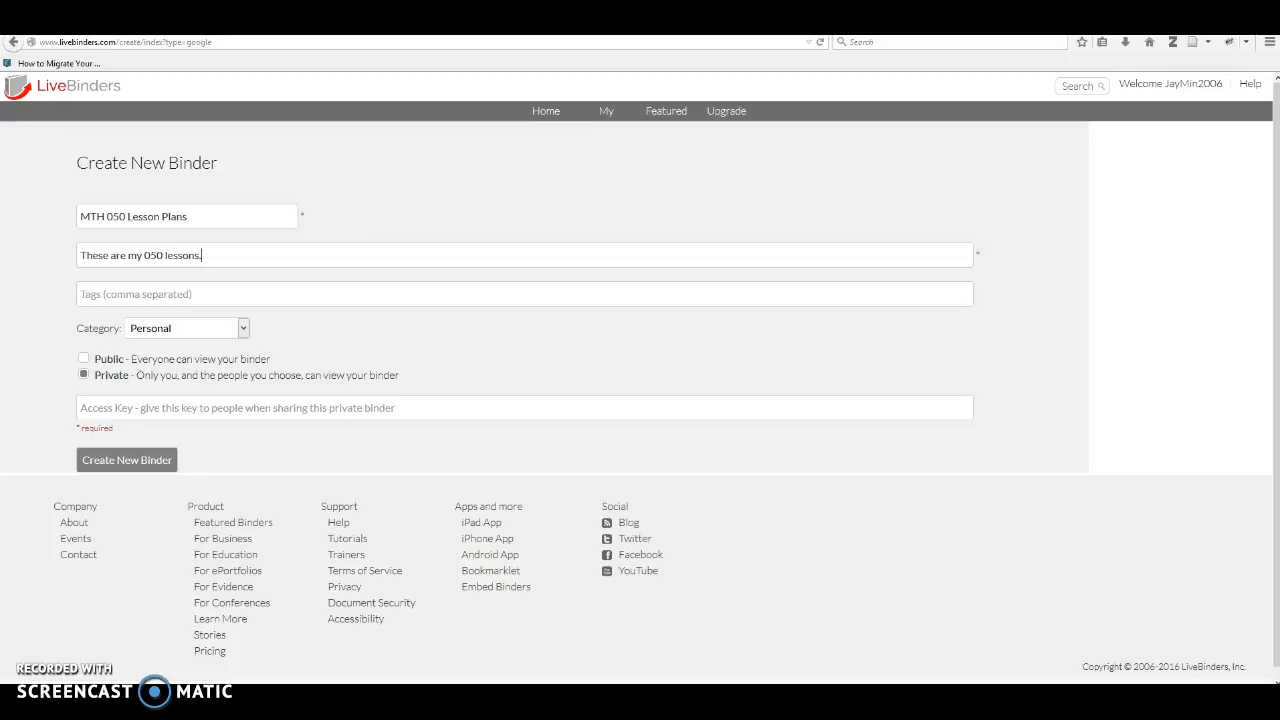
Make the binder public, set its category to Education and create it.
left_click(84, 359)
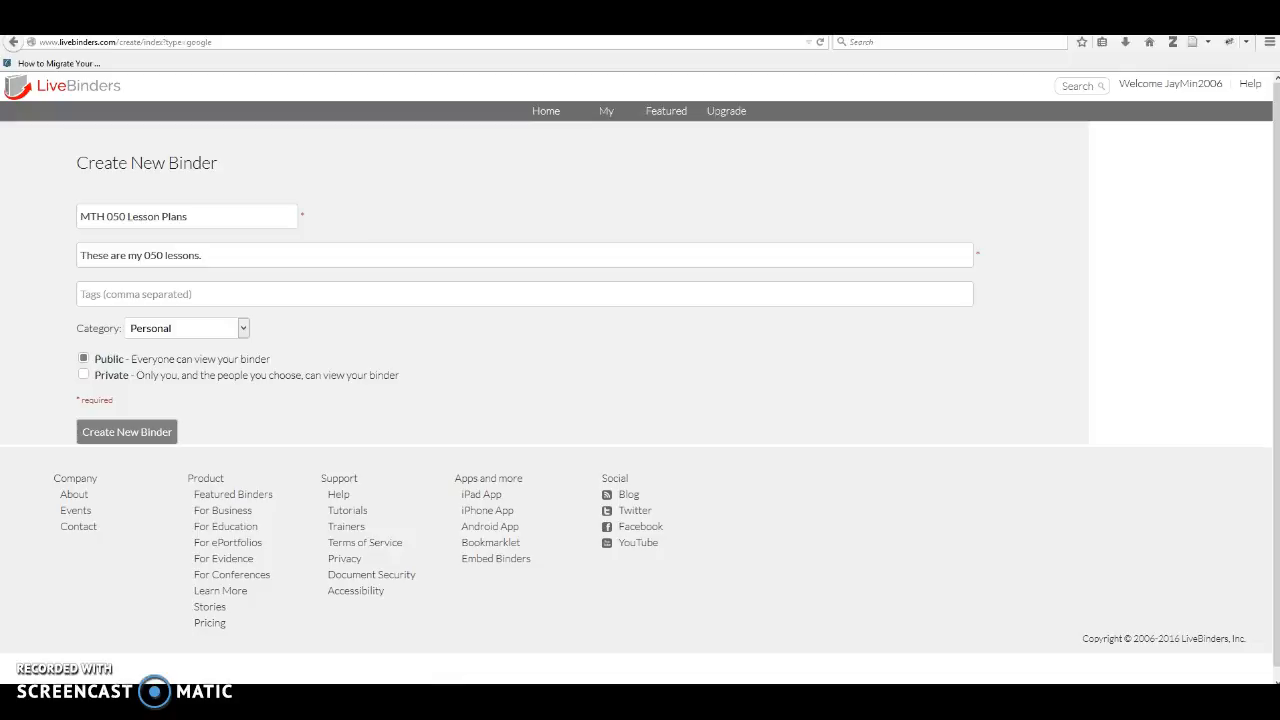
left_click(243, 328)
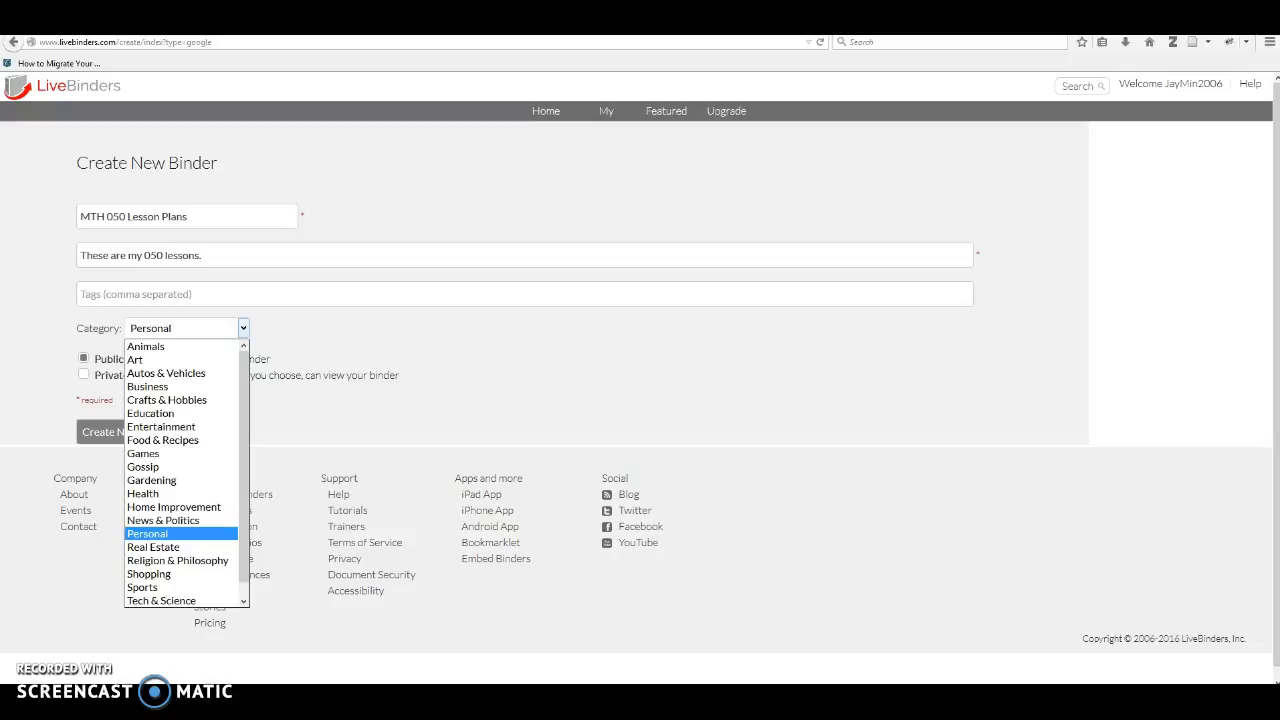
left_click(160, 413)
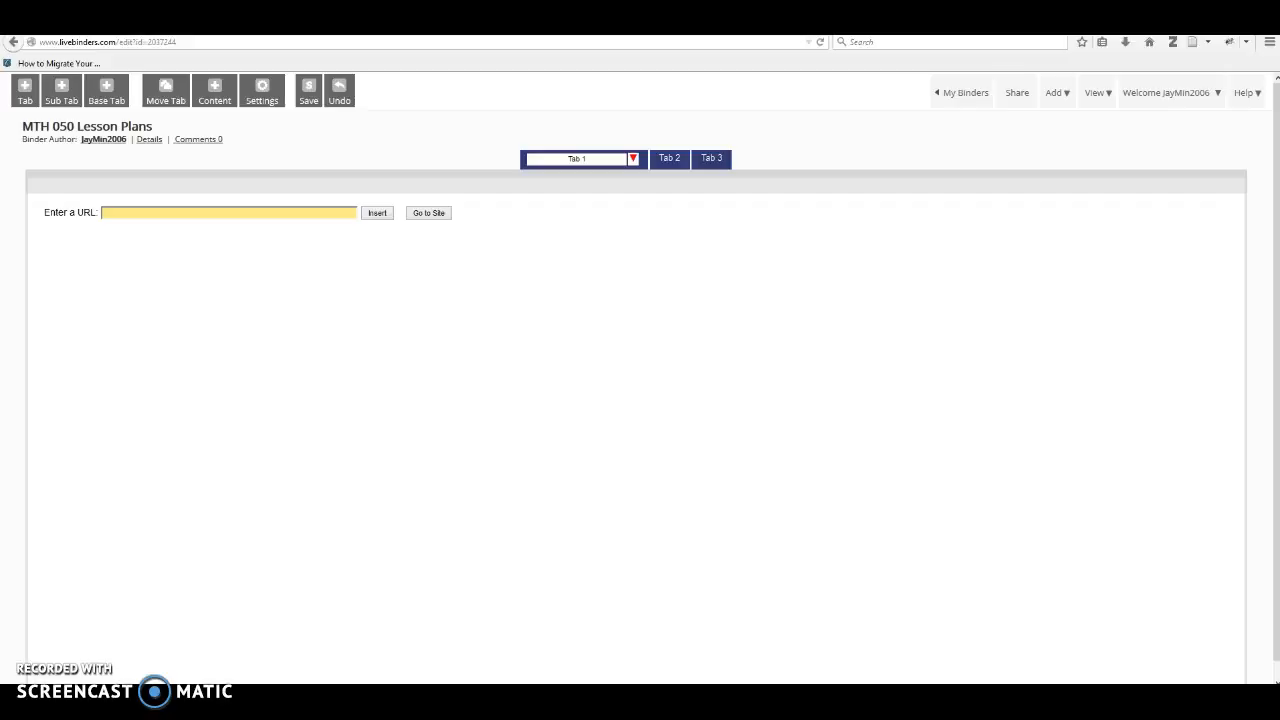
Rename the first tab "Intro to Modeling" and the second tab "Operations and Expressions".
double_click(601, 158)
type("Intro to Modeling")
left_click(667, 159)
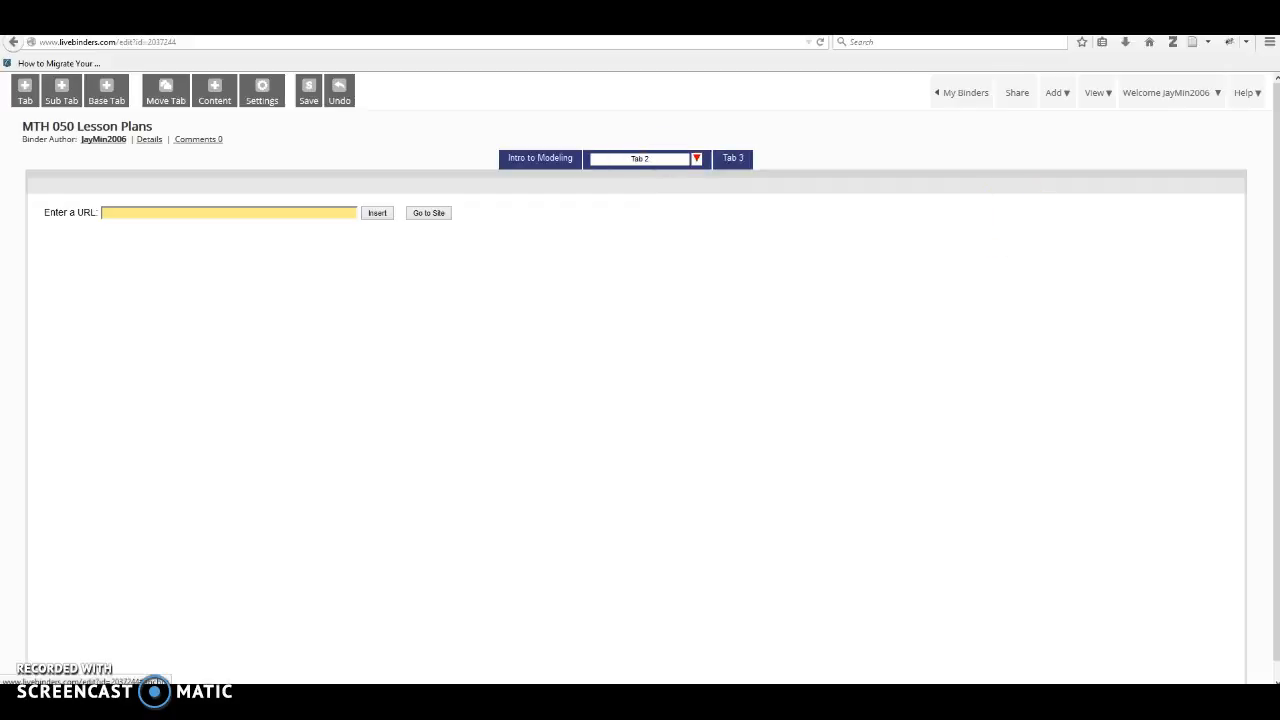
triple_click(677, 157)
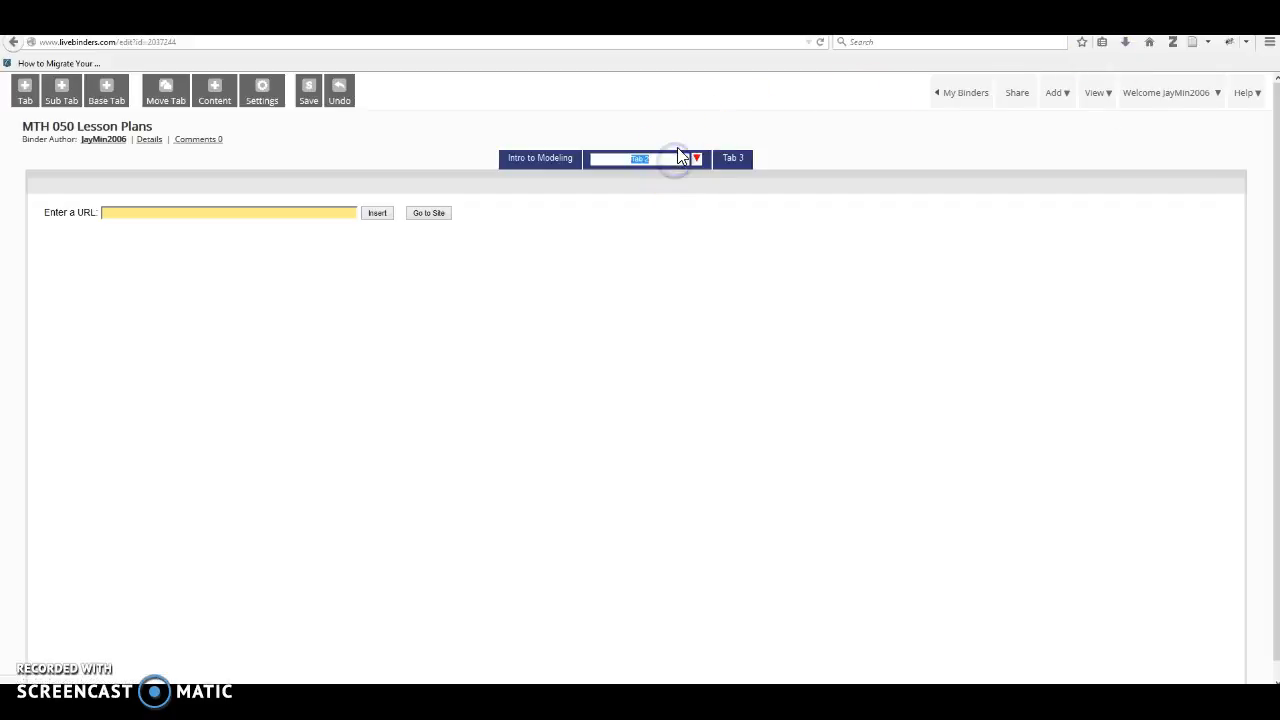
type("Operations and Expressions")
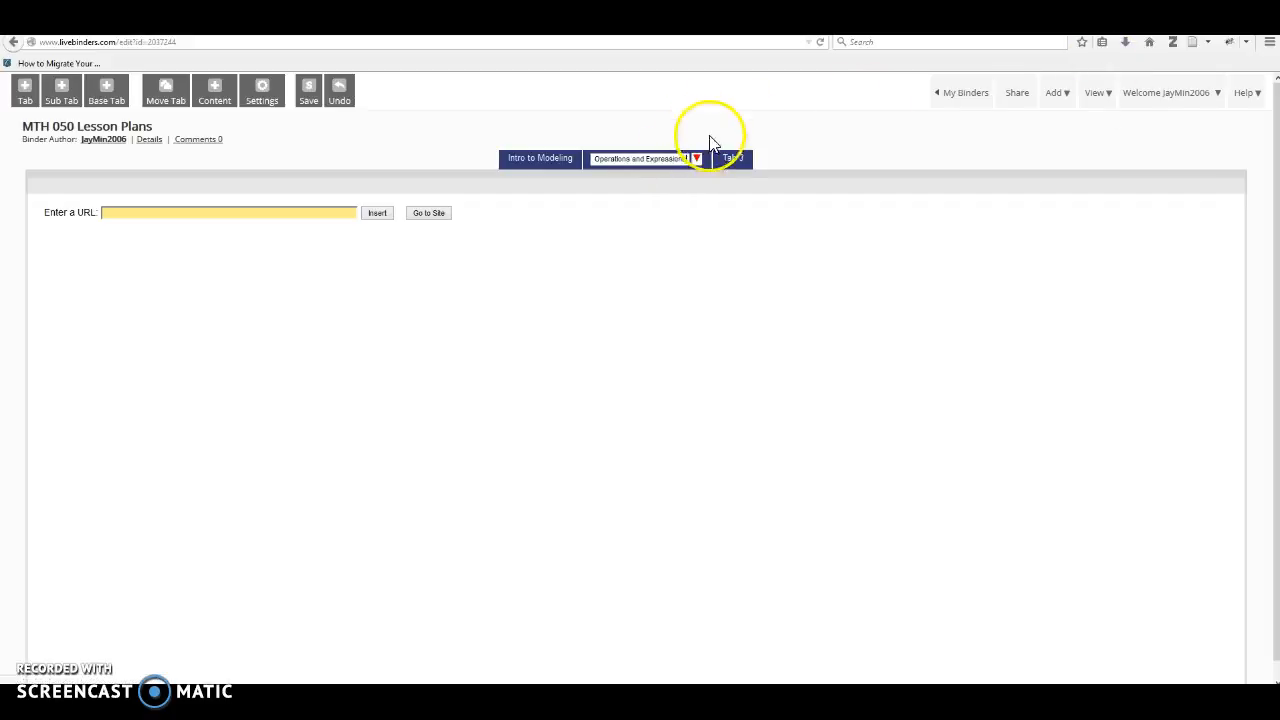
Rename the third tab "Using Slope to Graph Linear Equations".
left_click(733, 160)
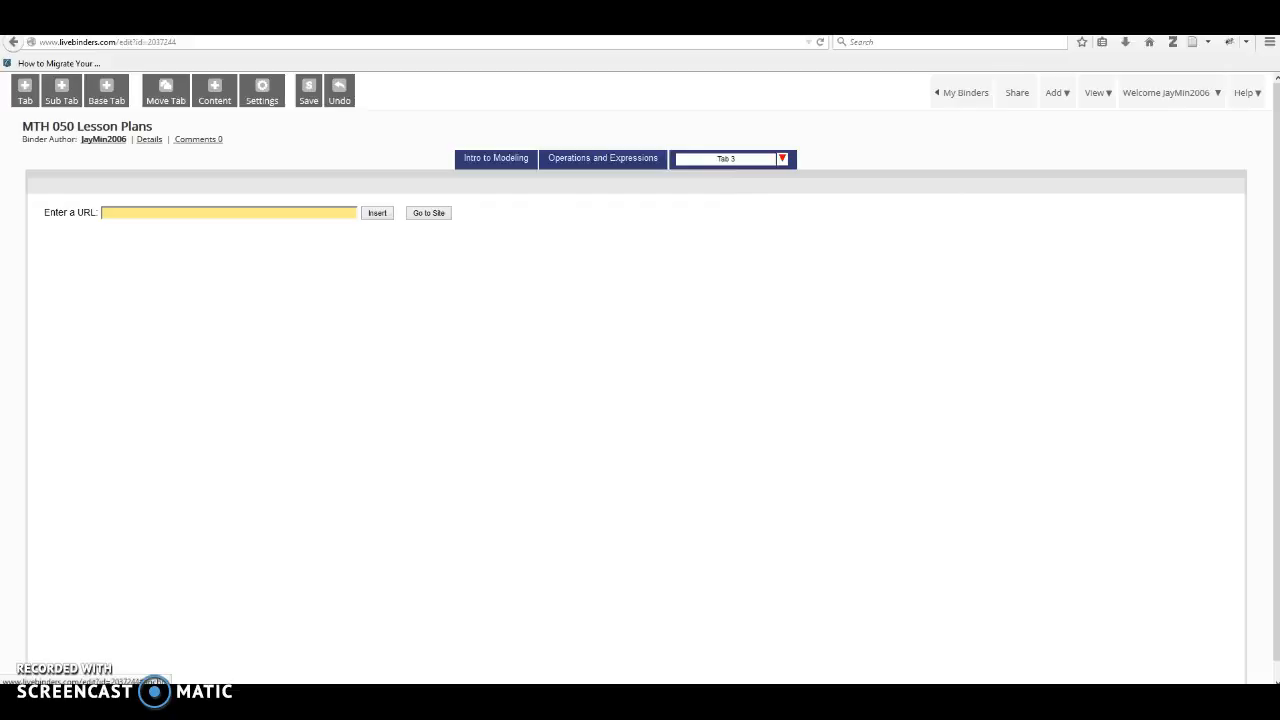
triple_click(758, 158)
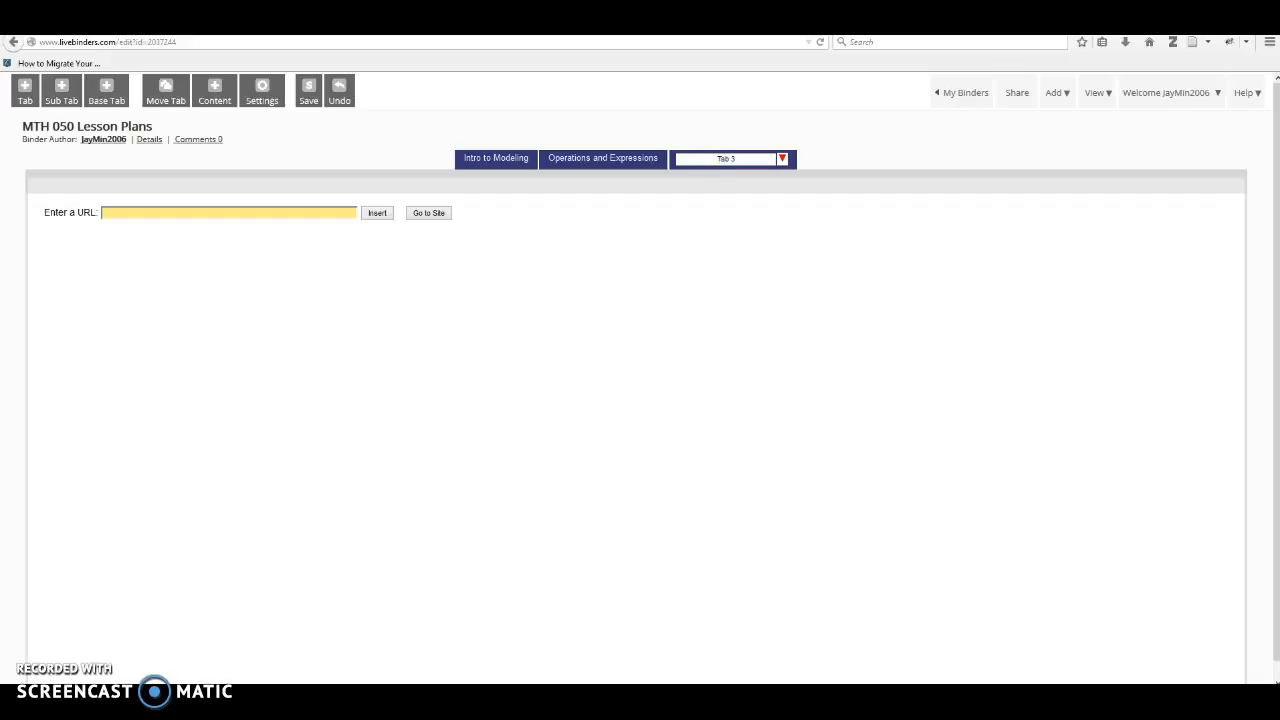
left_click(754, 161)
key("BackSpace")
key("BackSpace")
key("BackSpace")
key("BackSpace")
key("ctrl+v")
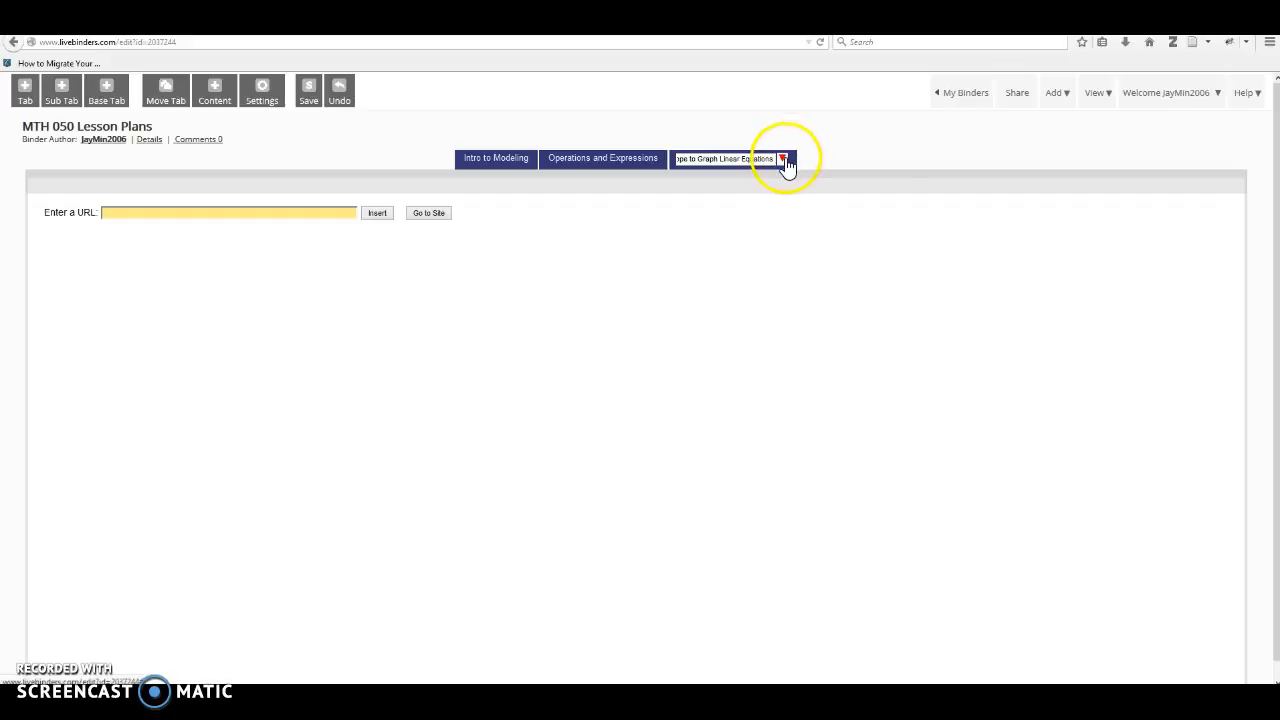
Add a sub tab named "Adding/Subtracting...." under the Operations and Expressions tab.
left_click(783, 159)
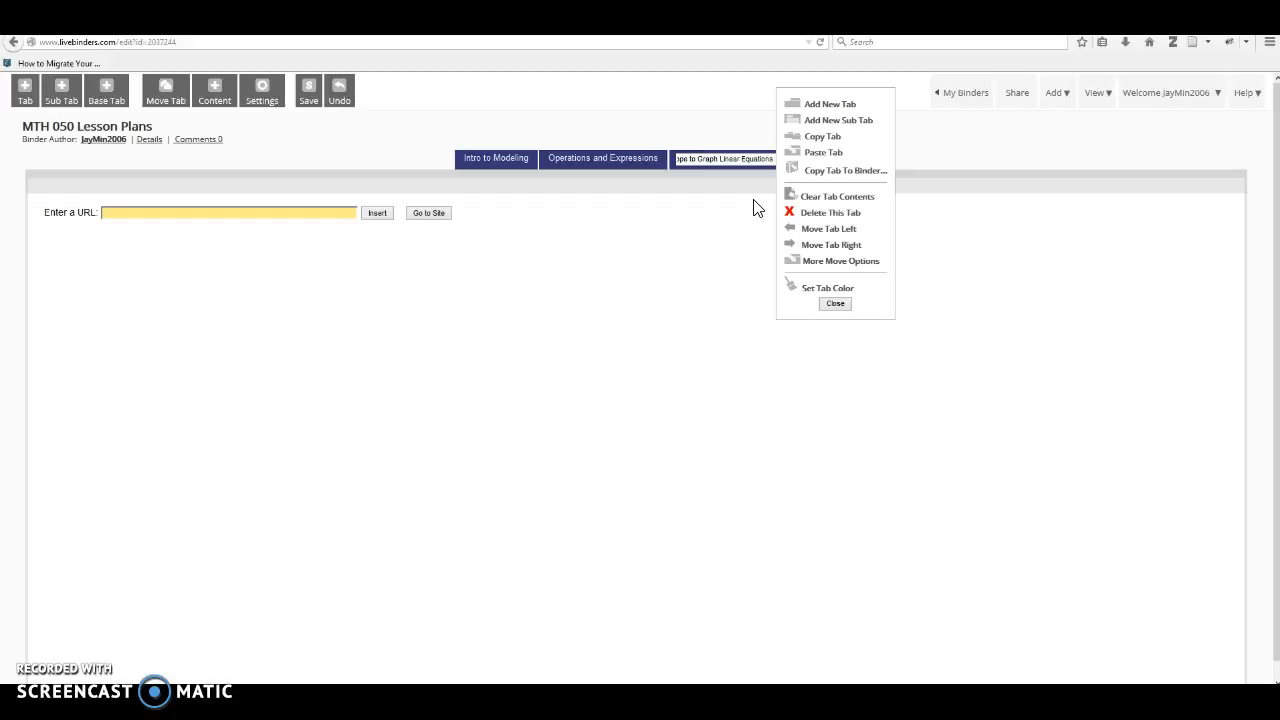
left_click(634, 156)
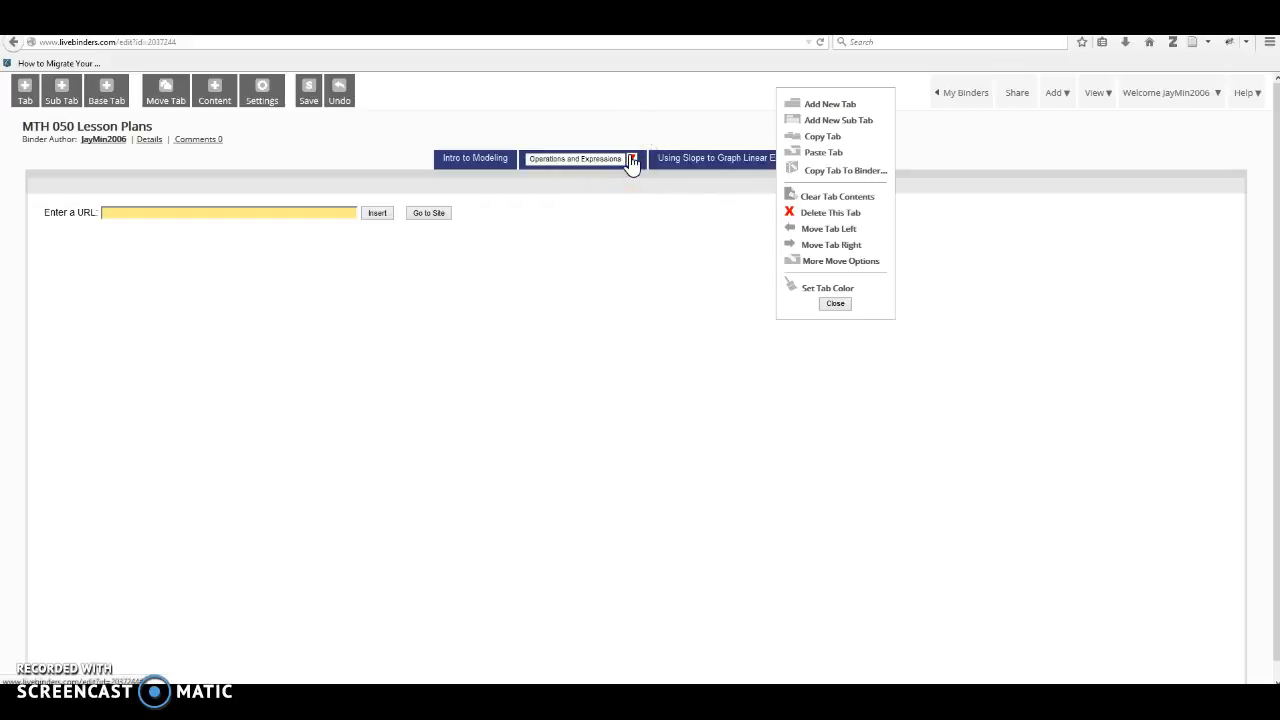
left_click(833, 304)
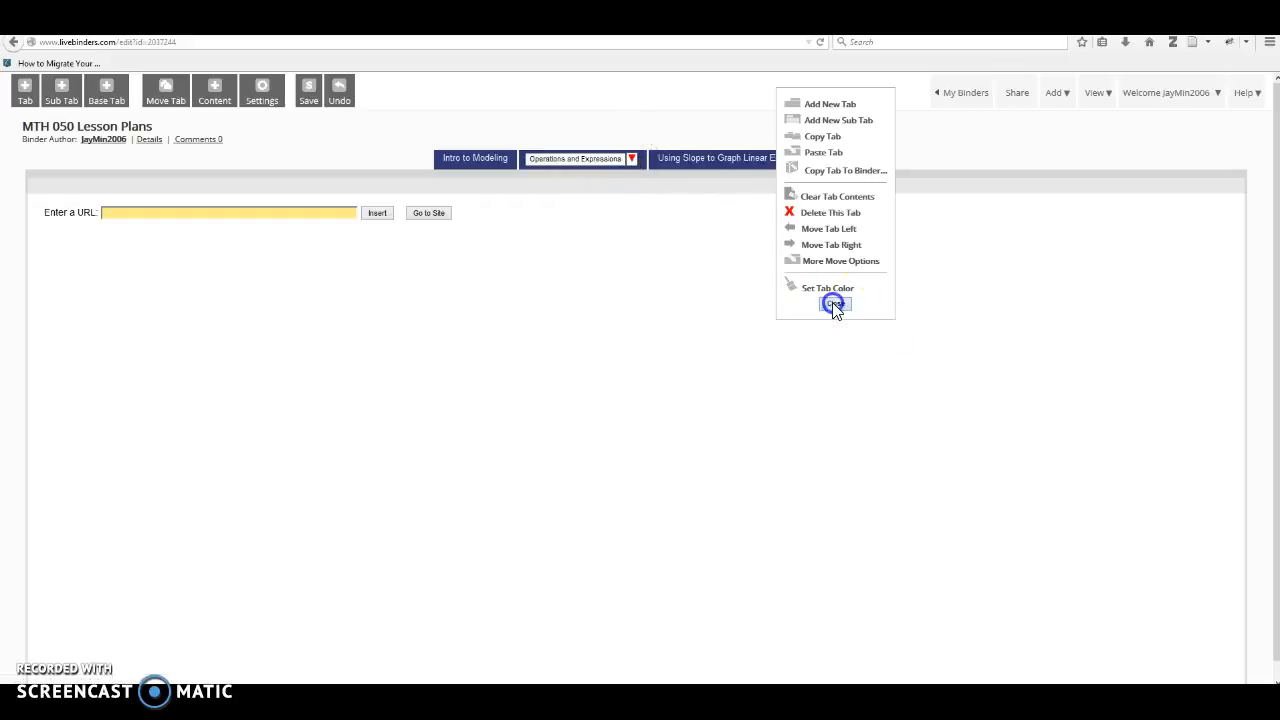
left_click(632, 160)
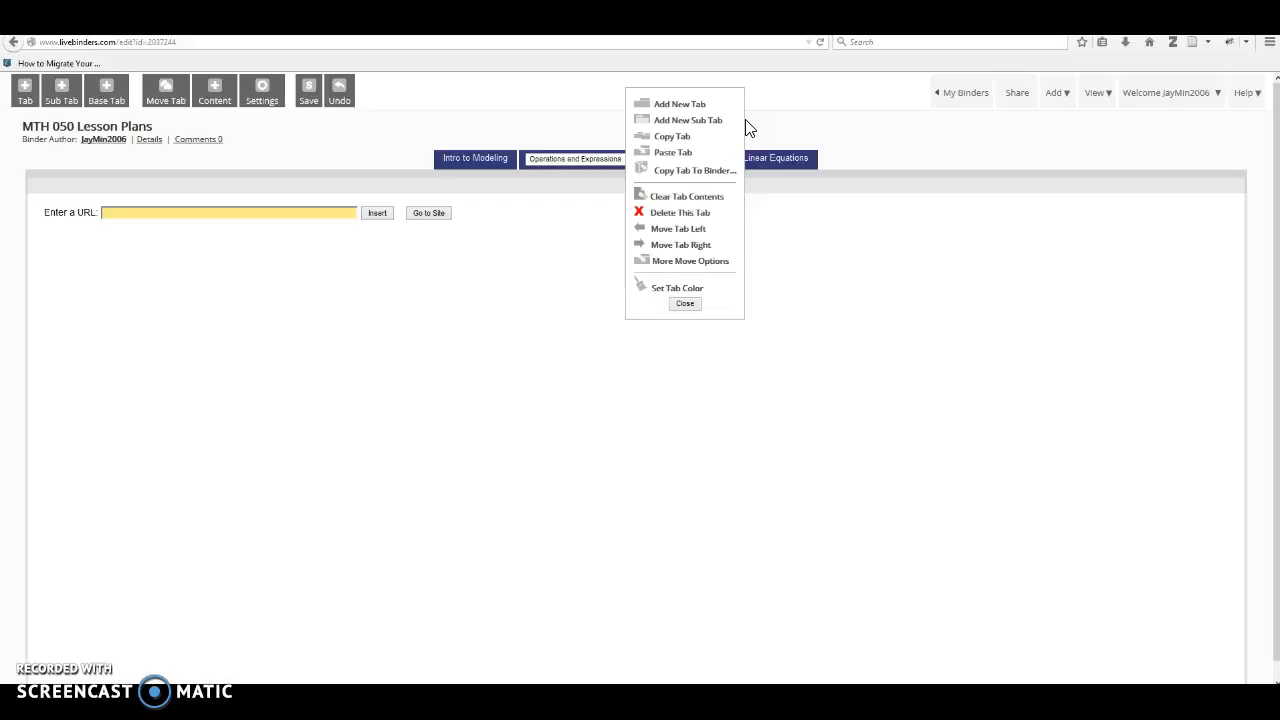
left_click(725, 123)
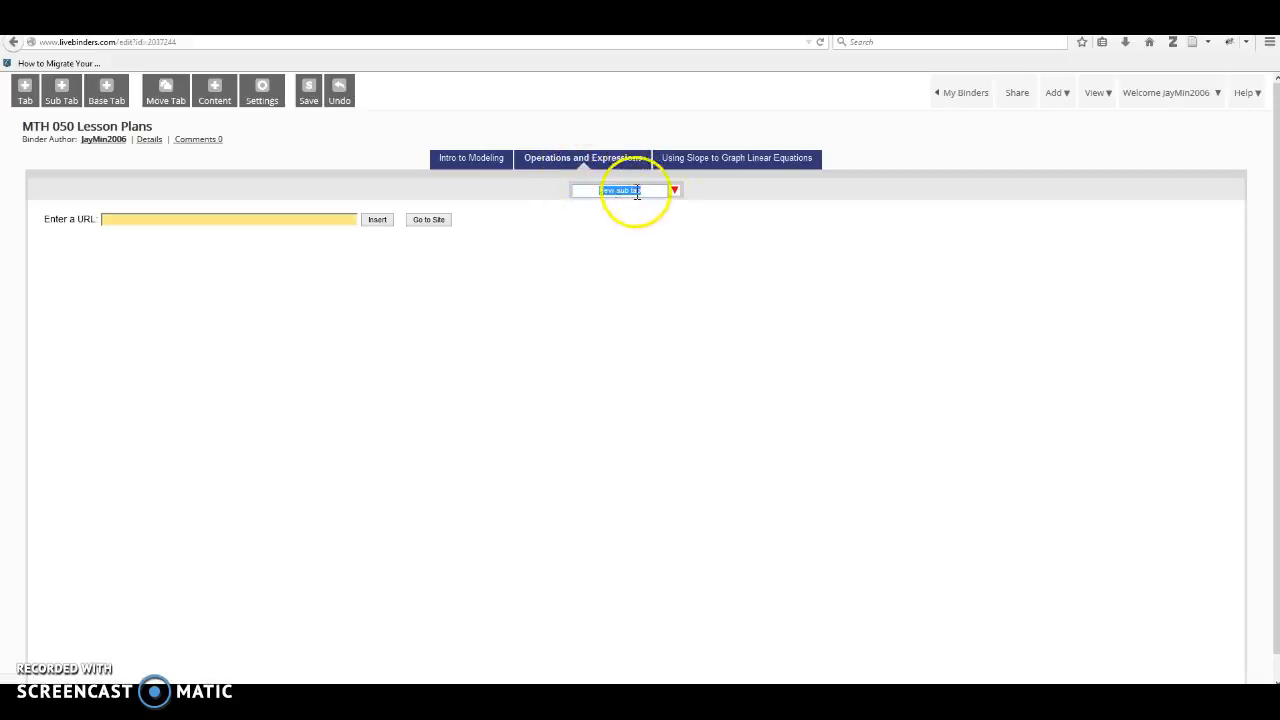
key("BackSpace")
type("Adding/Subtracting...")
left_click(509, 162)
left_click(526, 162)
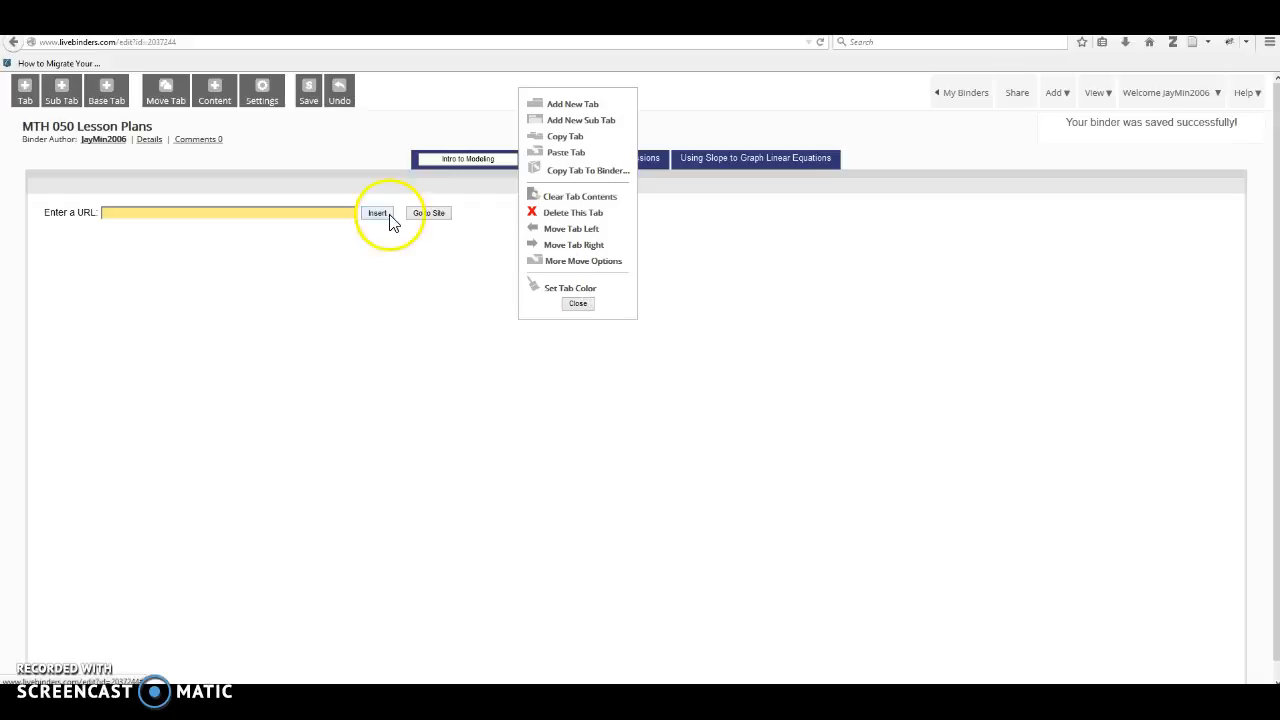
left_click(577, 303)
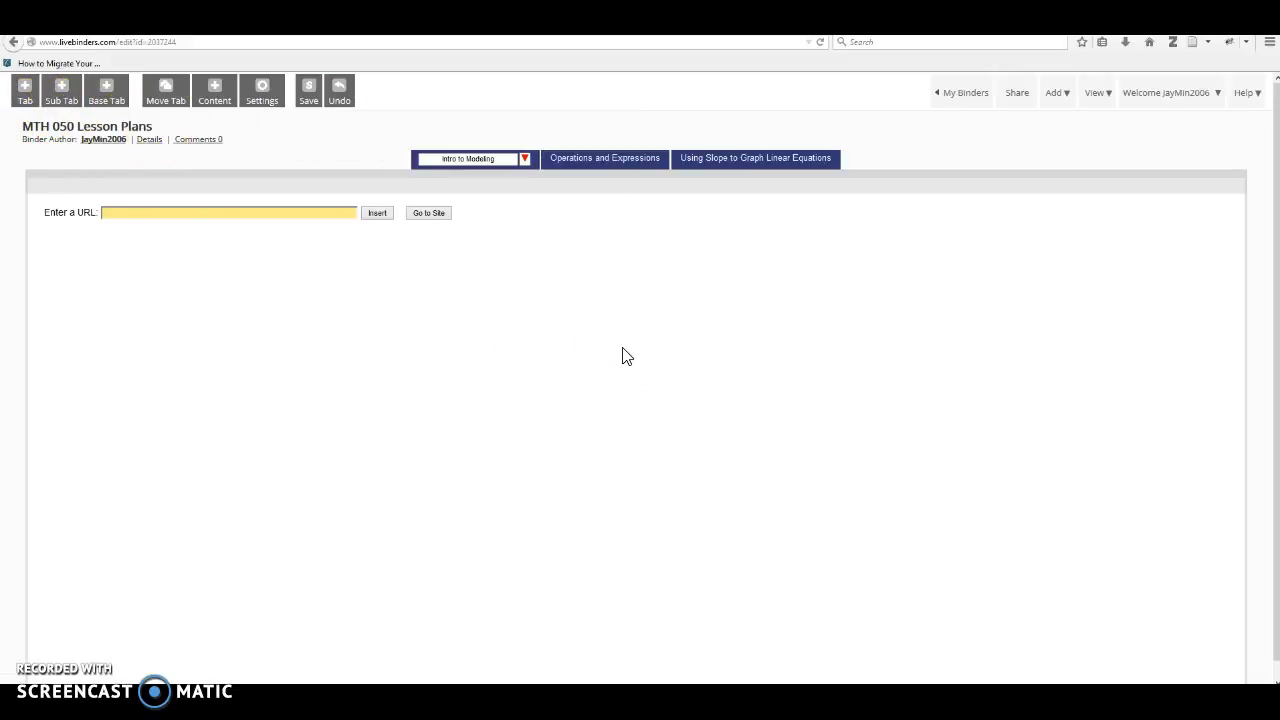
left_click(600, 160)
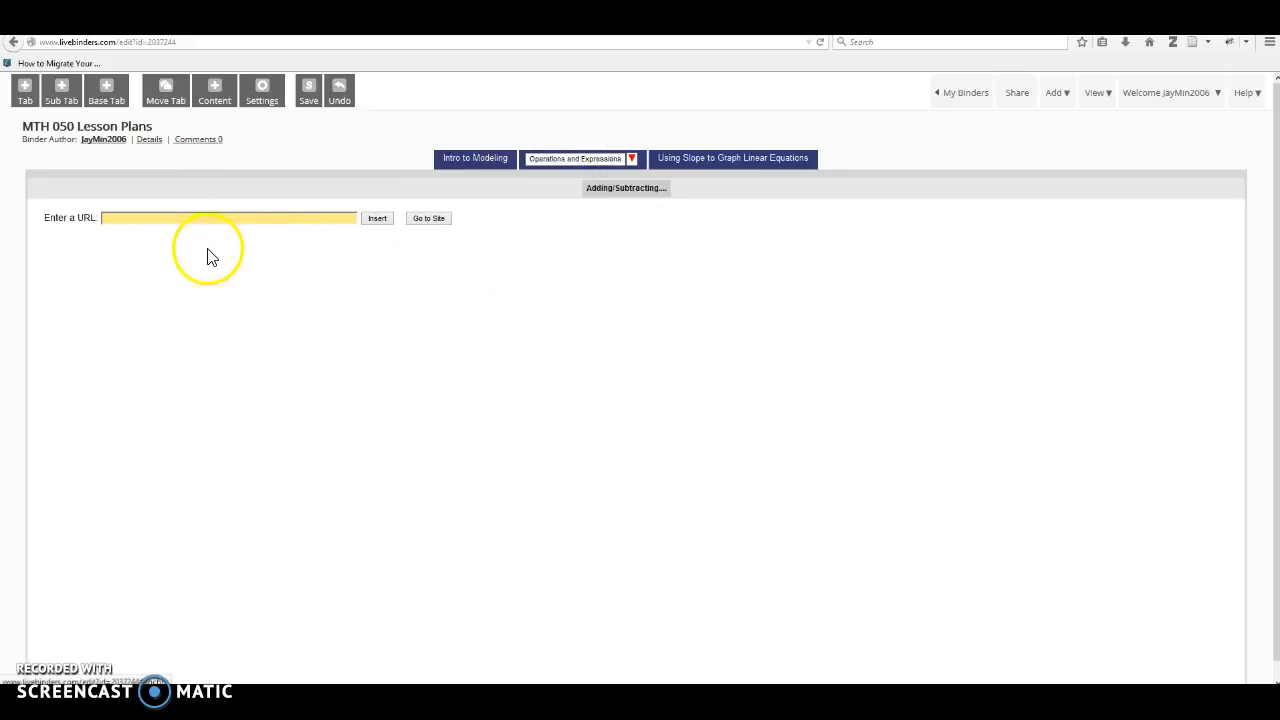
Insert the Khan Academy URL for graphing a line in slope-intercept form into the Using Slope to Graph Linear Equations tab and check the site.
left_click(720, 160)
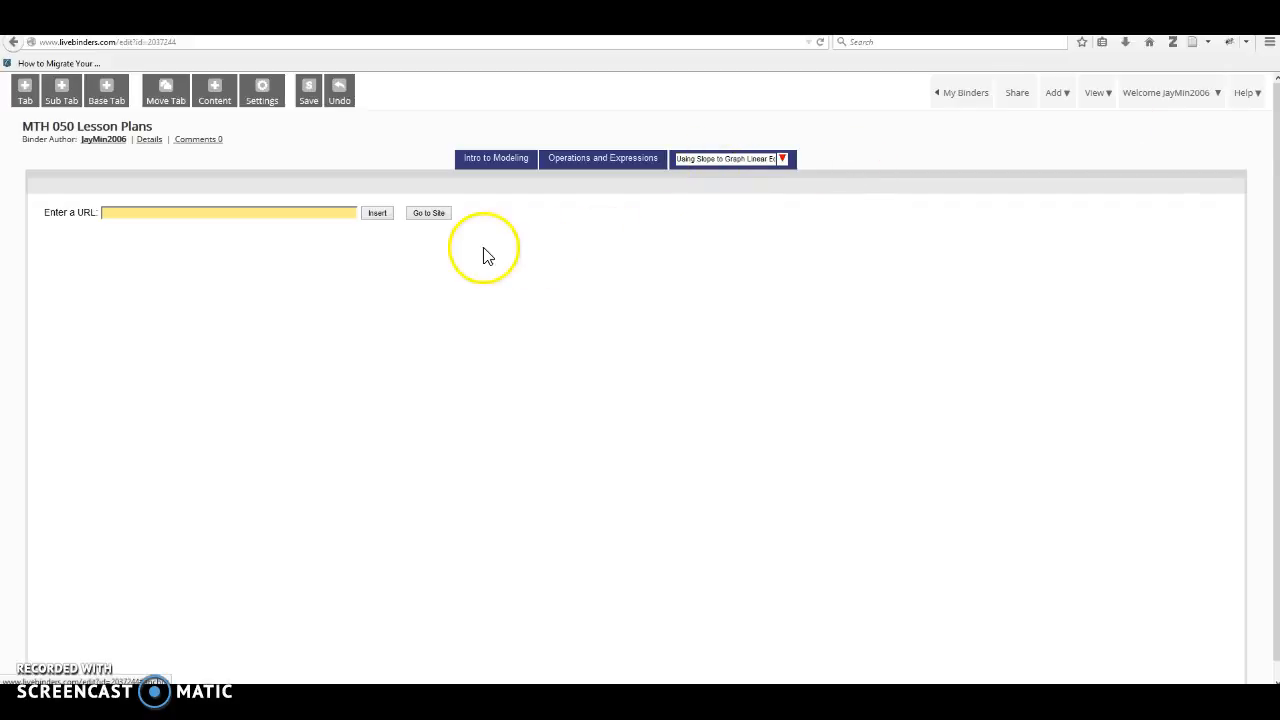
left_click(308, 212)
key("ctrl+v")
left_click(366, 215)
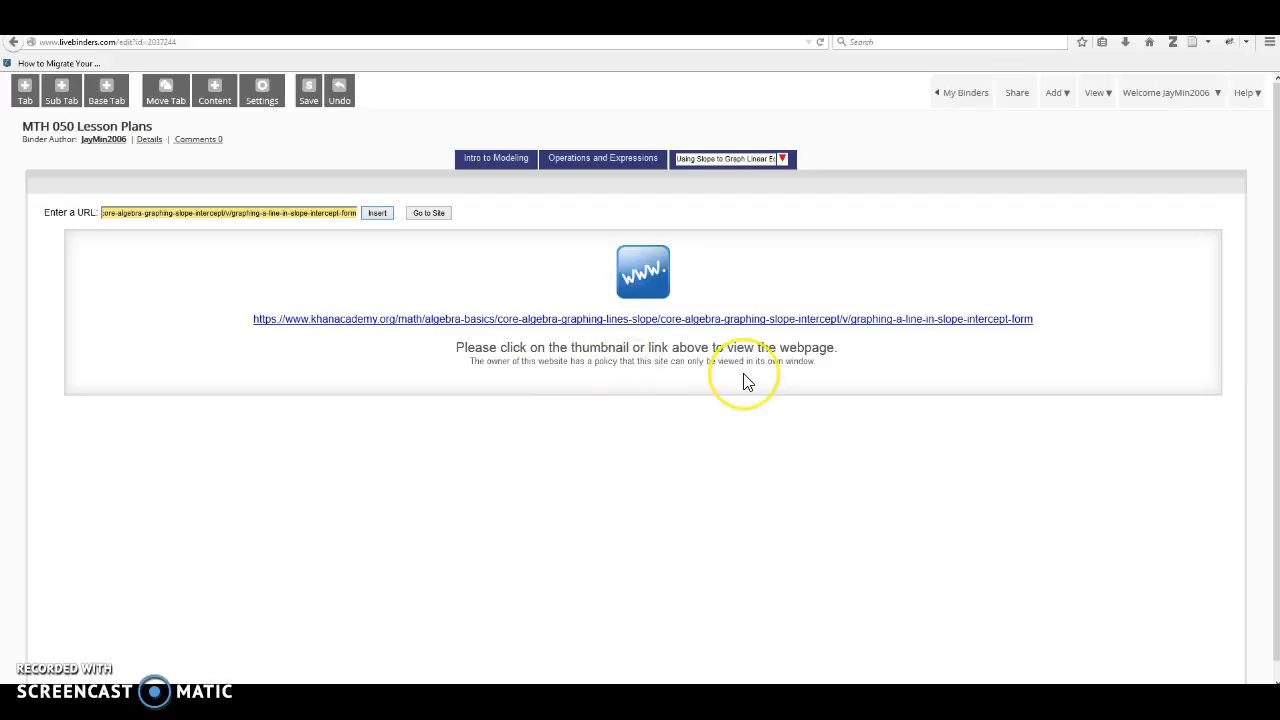
left_click(428, 215)
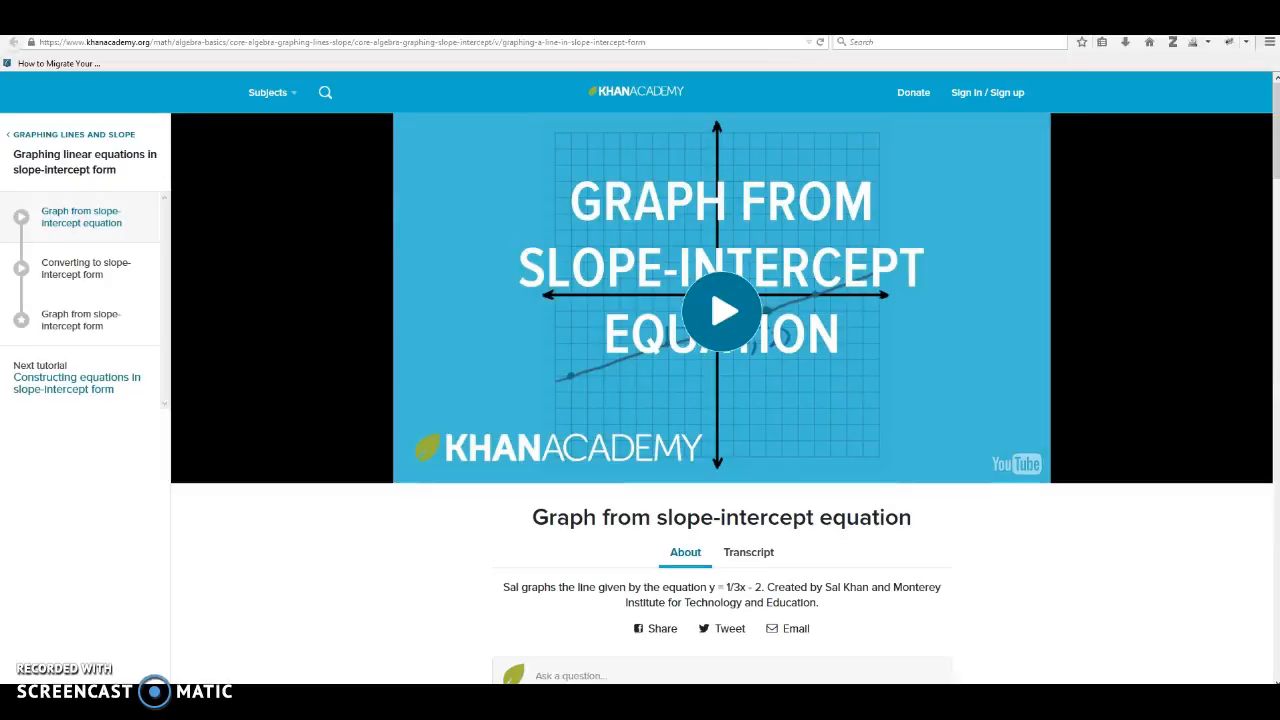
left_click(1060, 24)
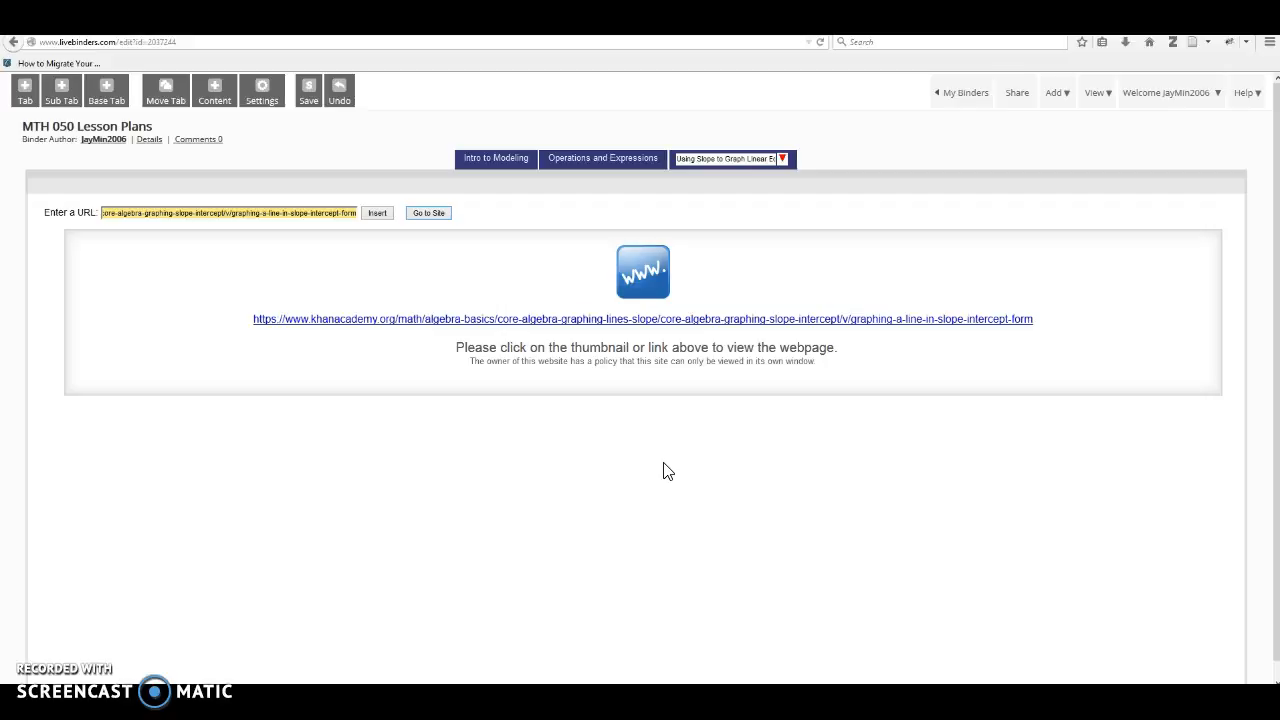
Apply the Media - Text layout template to the Using Slope to Graph Linear Equations tab.
left_click(218, 100)
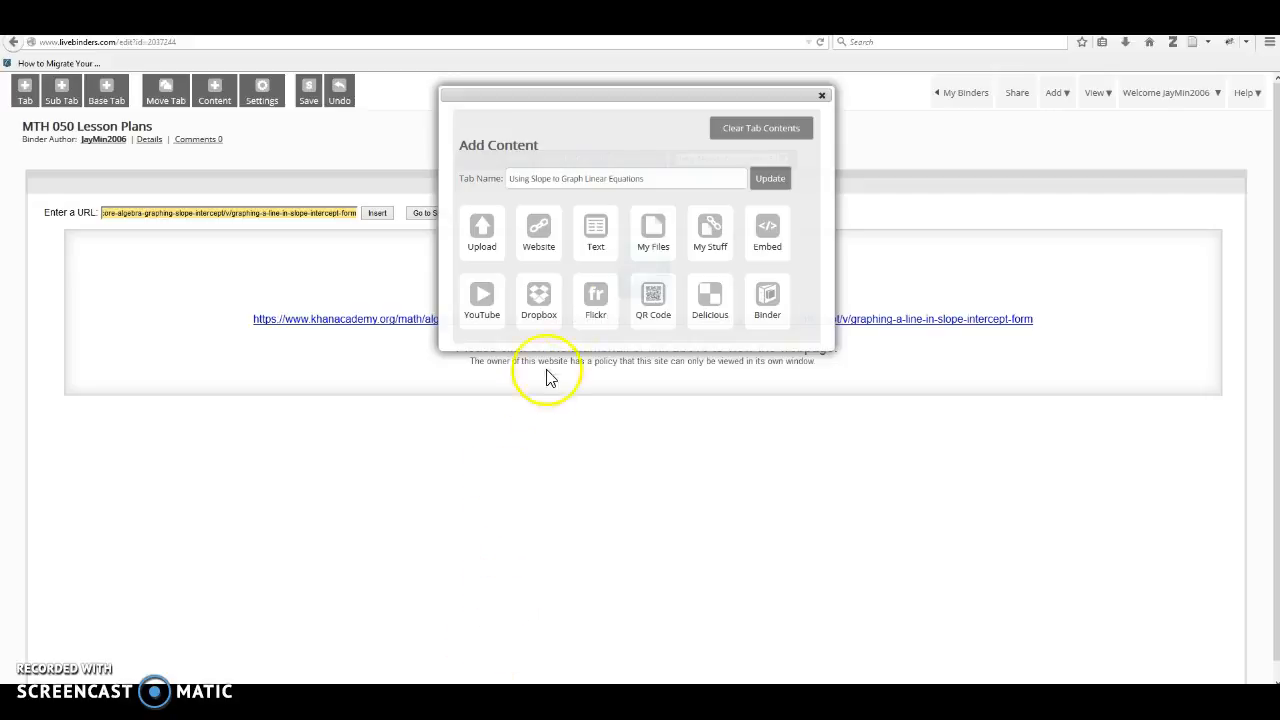
left_click(594, 236)
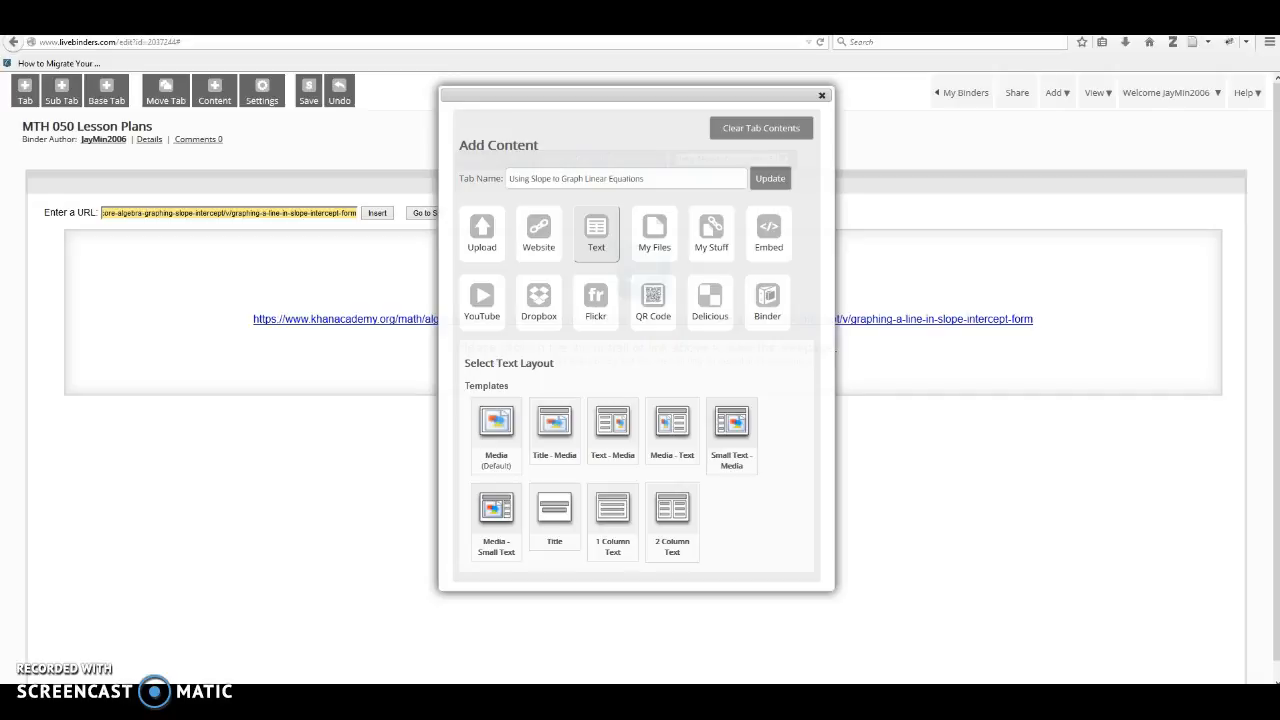
left_click(663, 447)
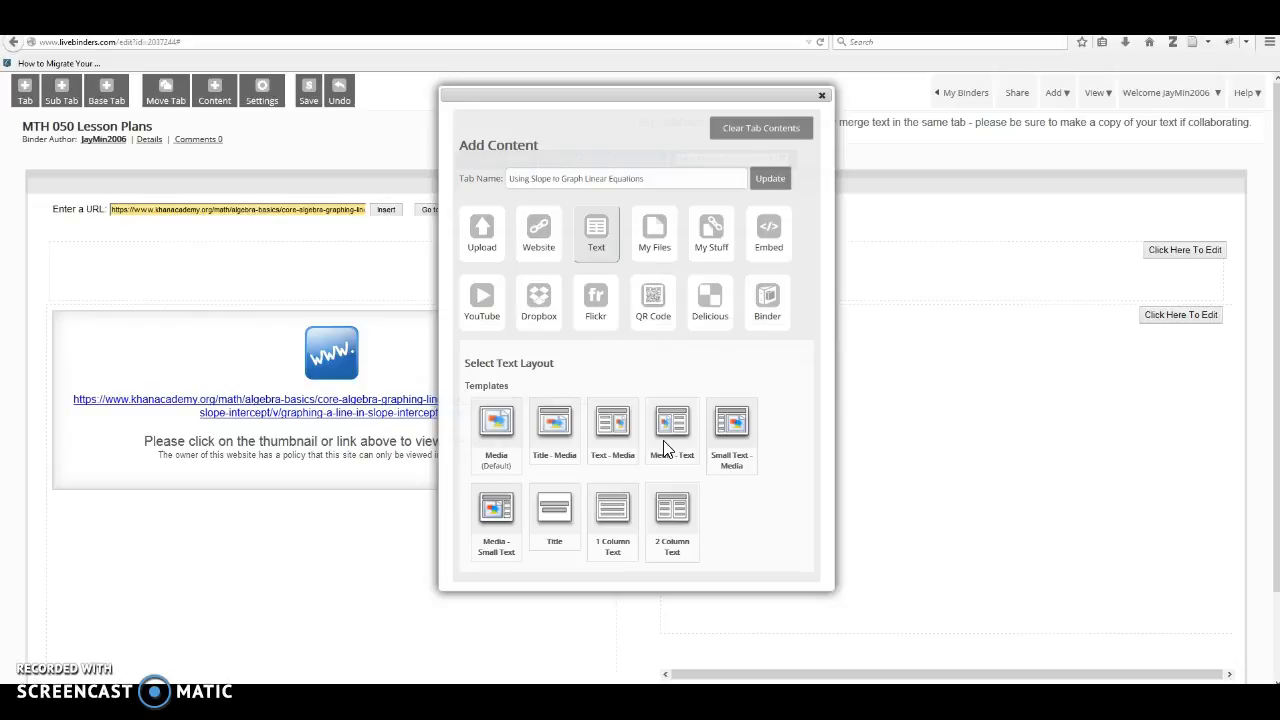
left_click(822, 96)
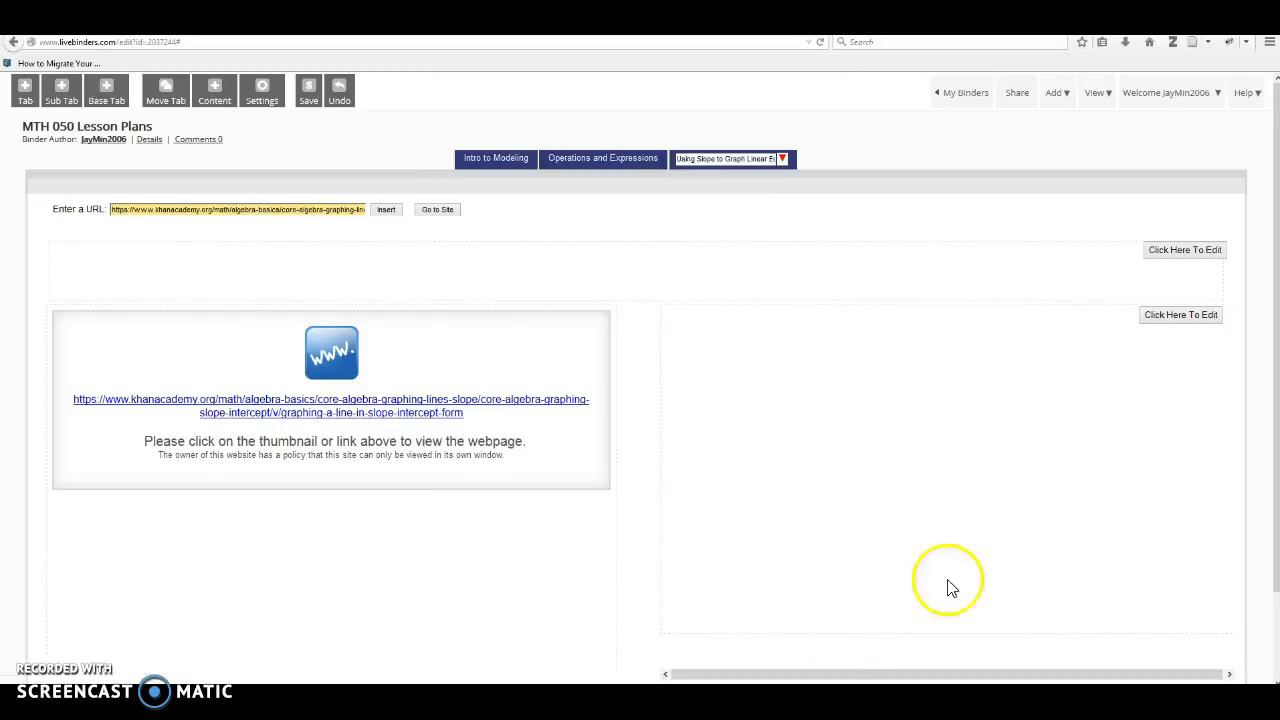
Enter "Title" in the heading text area above the linked web content.
left_click(1190, 258)
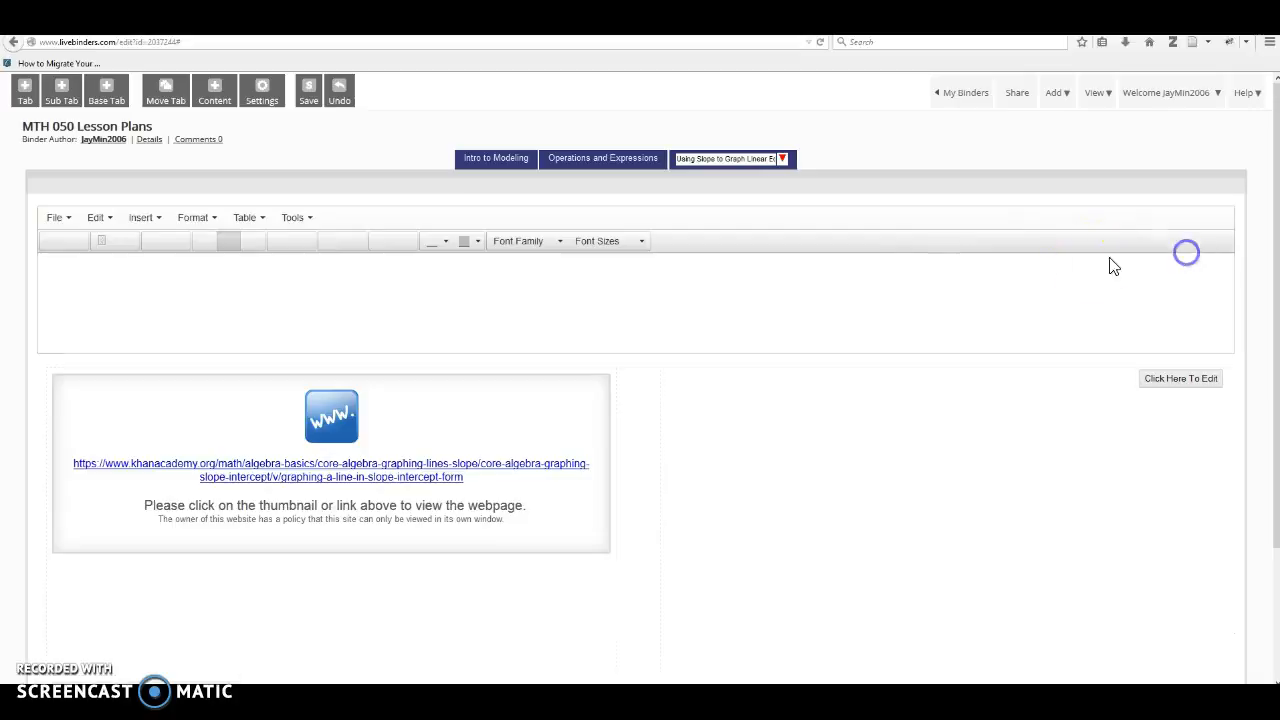
left_click(872, 308)
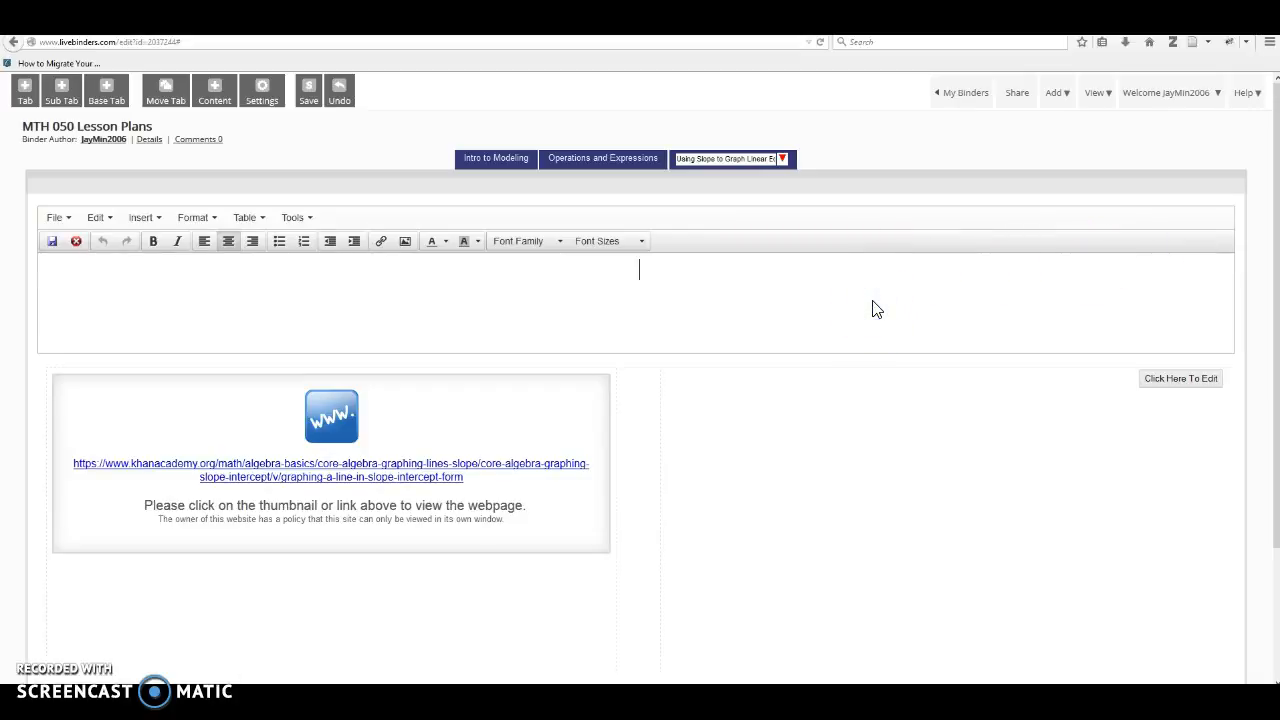
type("Title")
Enter "Notes" in the text area beside the Khan Academy link and save the binder.
scroll(323, 437, "down", 3)
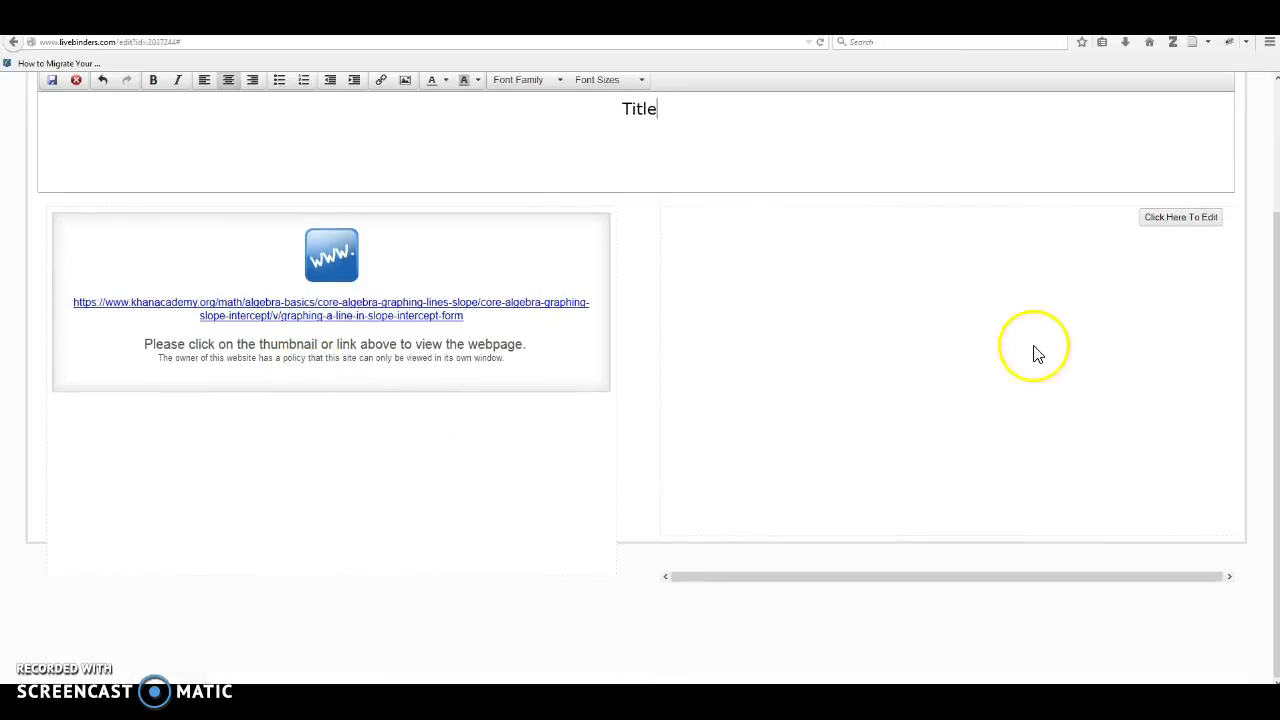
left_click(1168, 218)
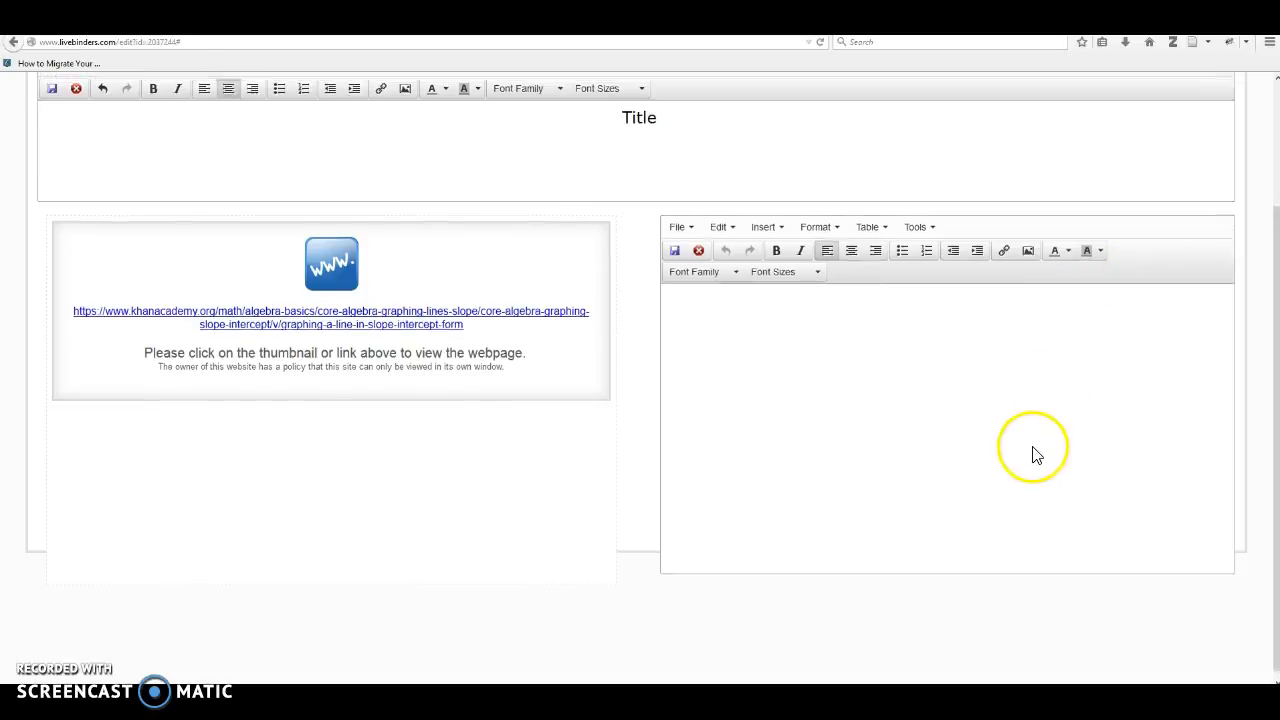
scroll(1036, 455, "up", 3)
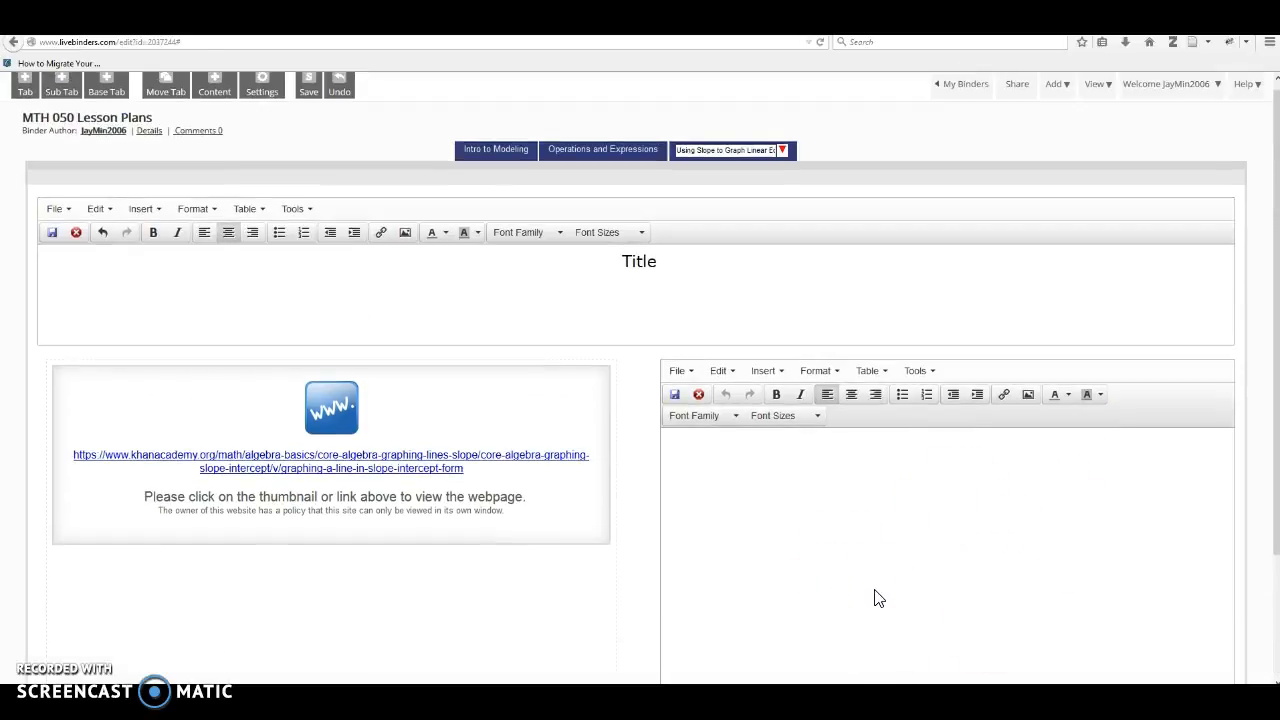
left_click(875, 592)
type("Notes")
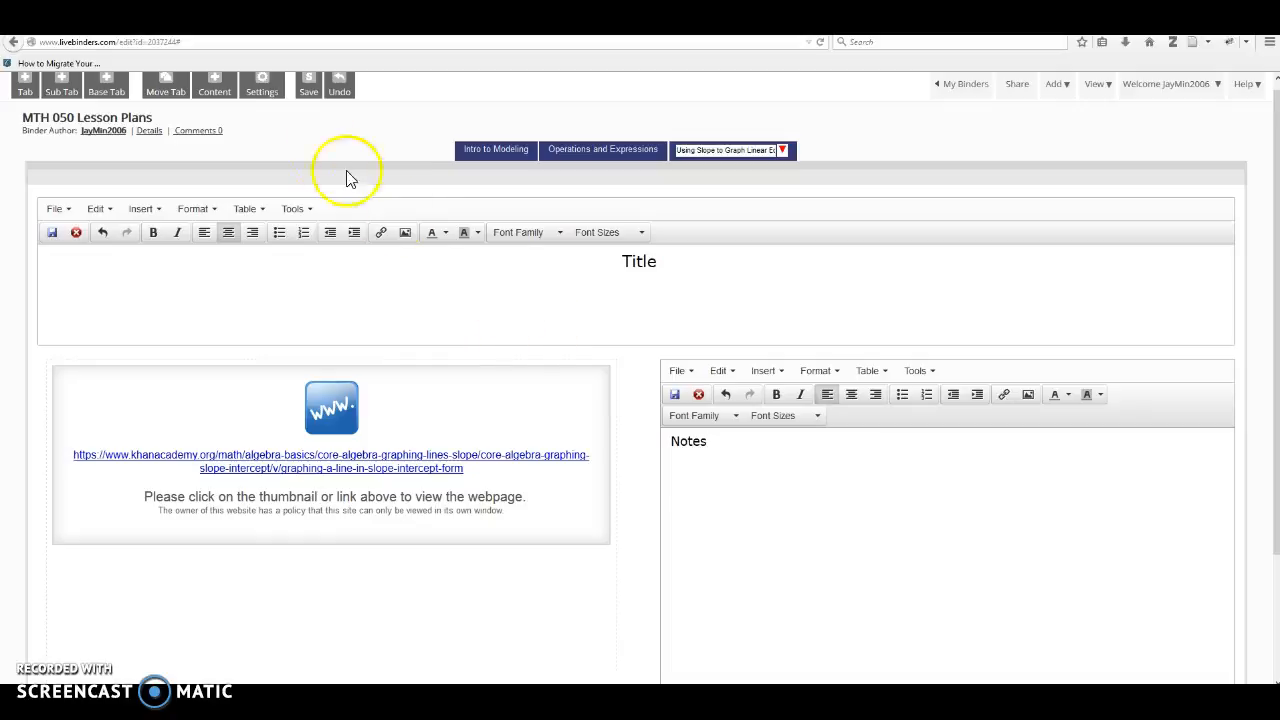
left_click(312, 98)
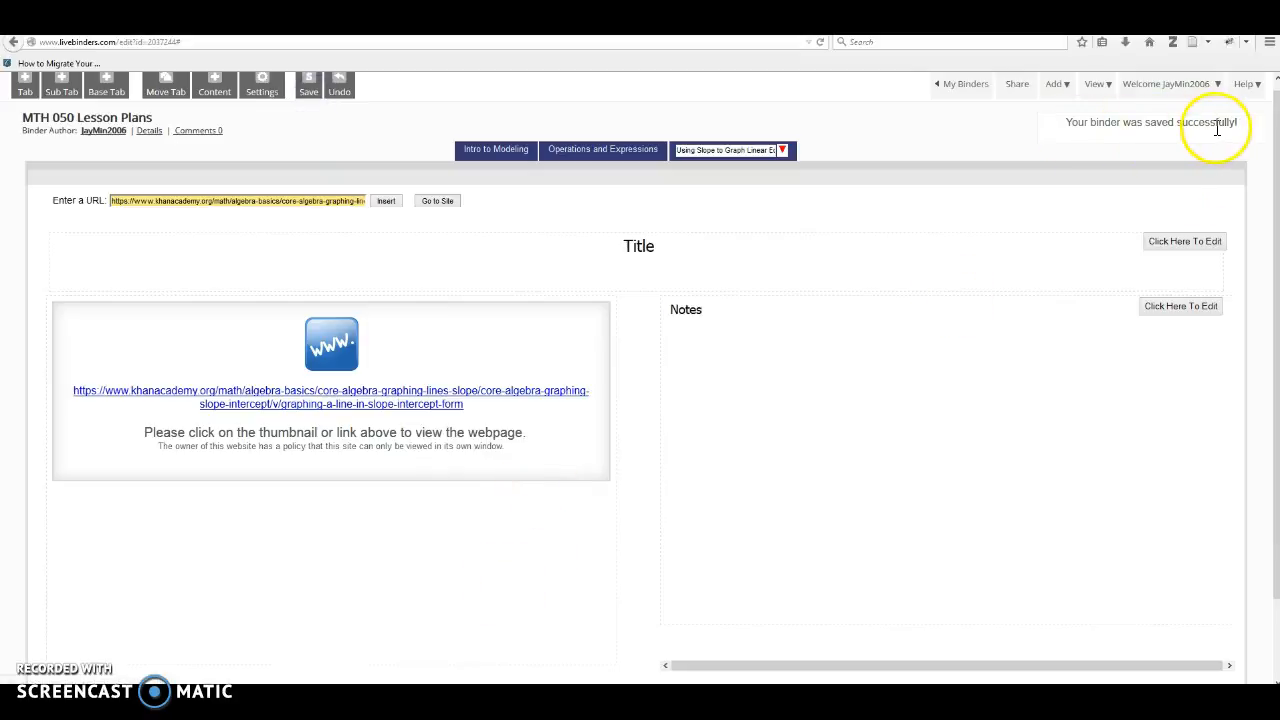
Review the binder settings for name, description, tags and category, and close them without changes.
scroll(566, 533, "up", 1)
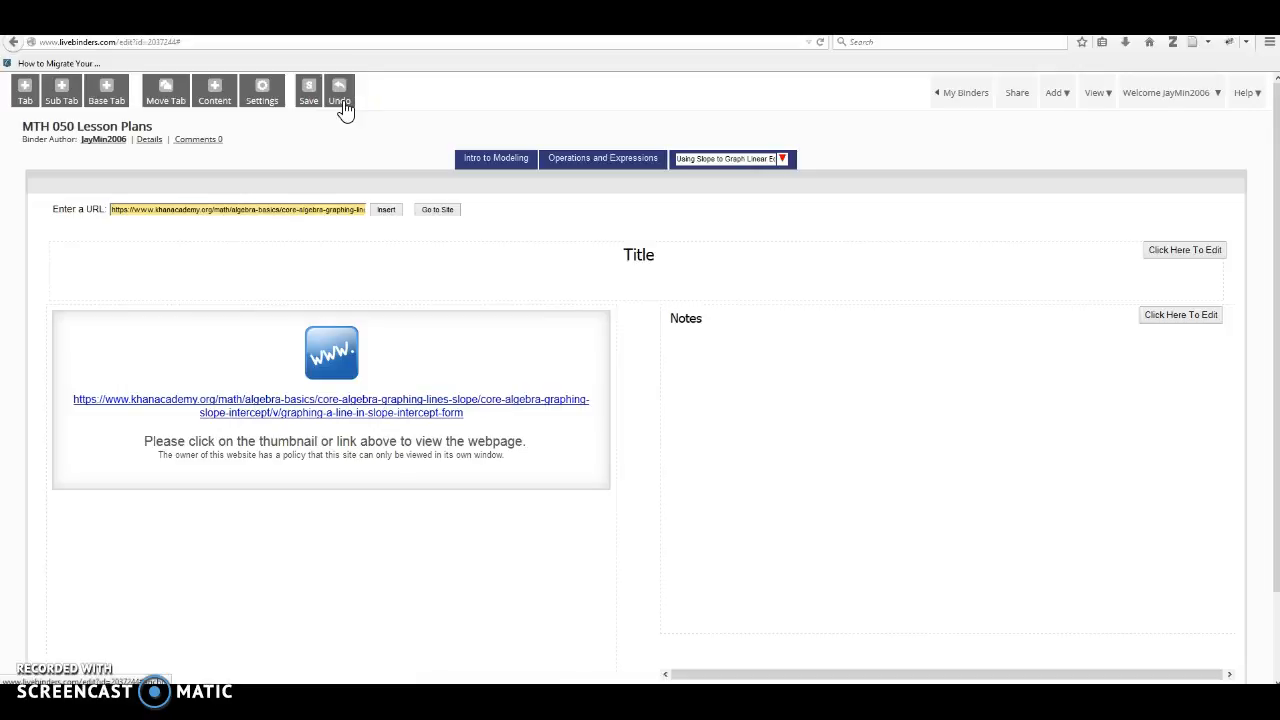
left_click(262, 100)
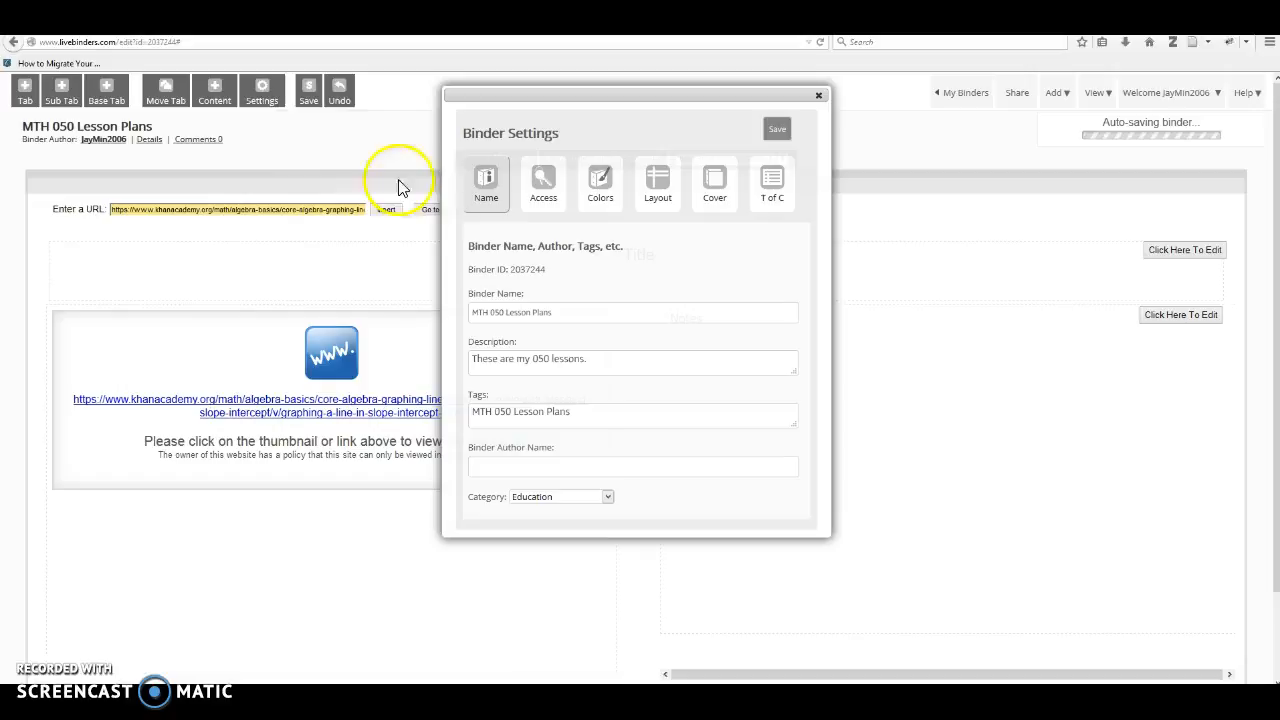
left_click(597, 218)
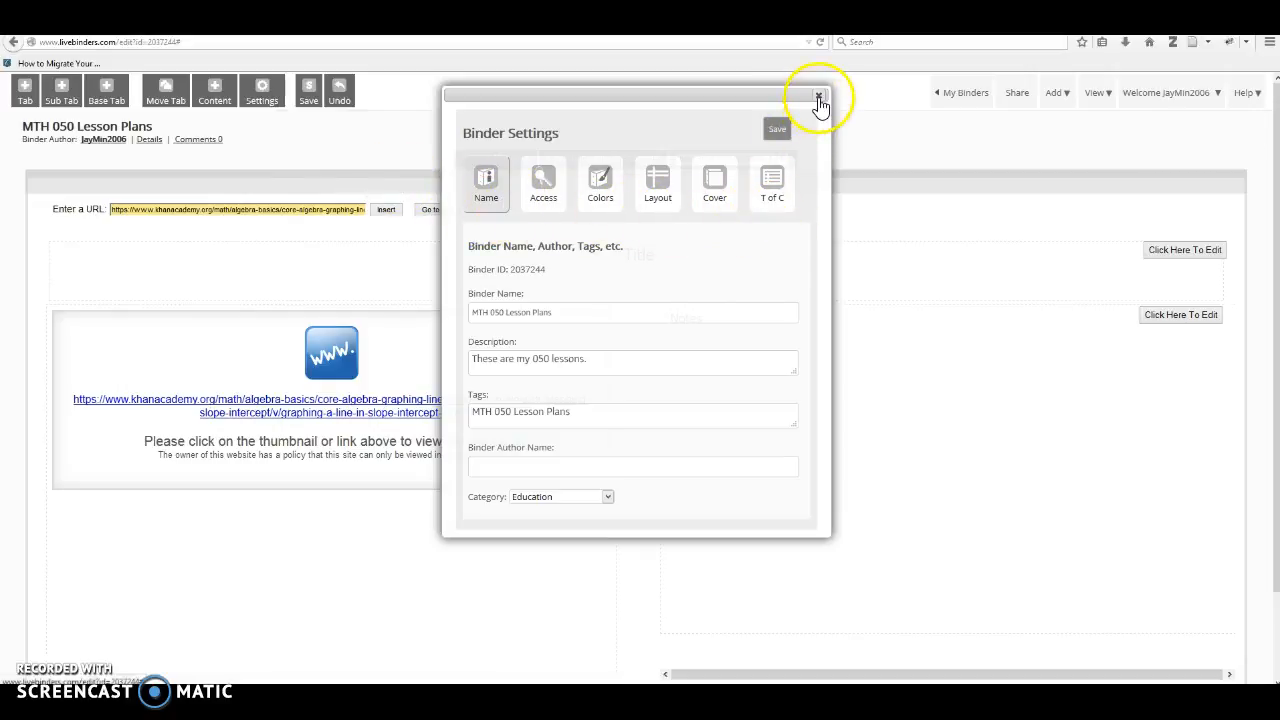
left_click(819, 96)
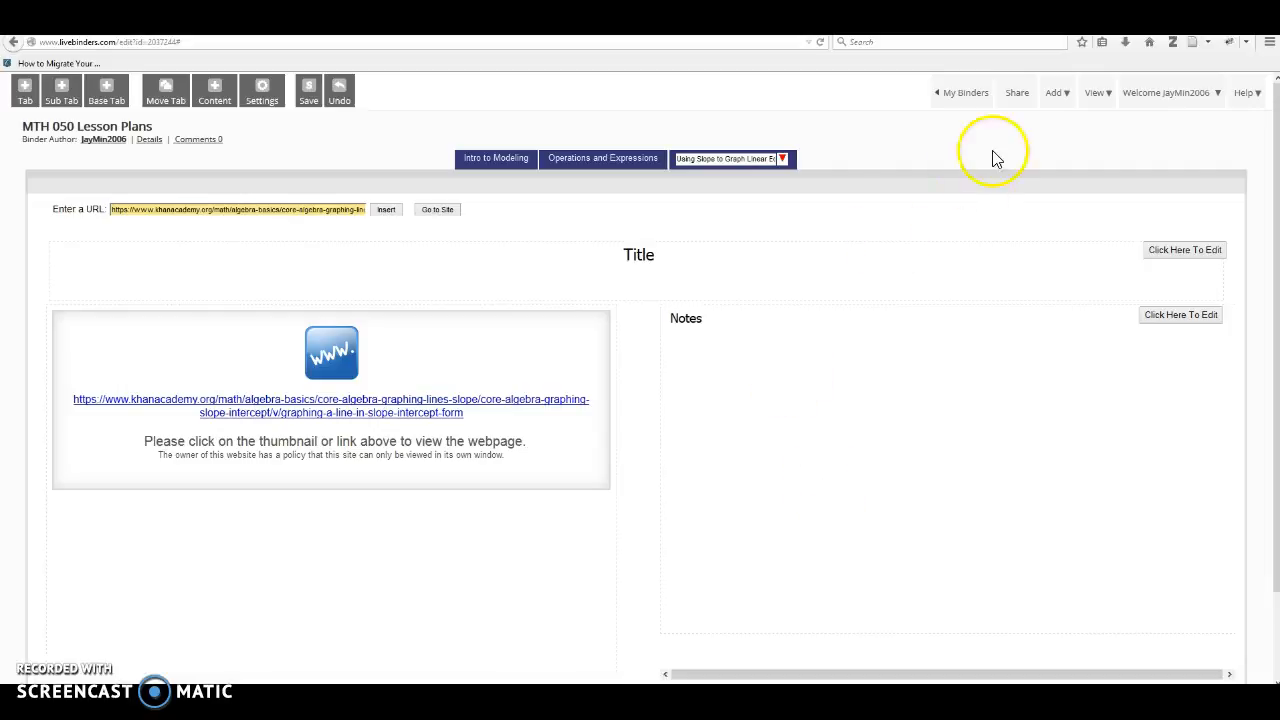
Open the binder's sharing options, permanently dismissing the quick tour, and view the embed links and codes.
left_click(1018, 100)
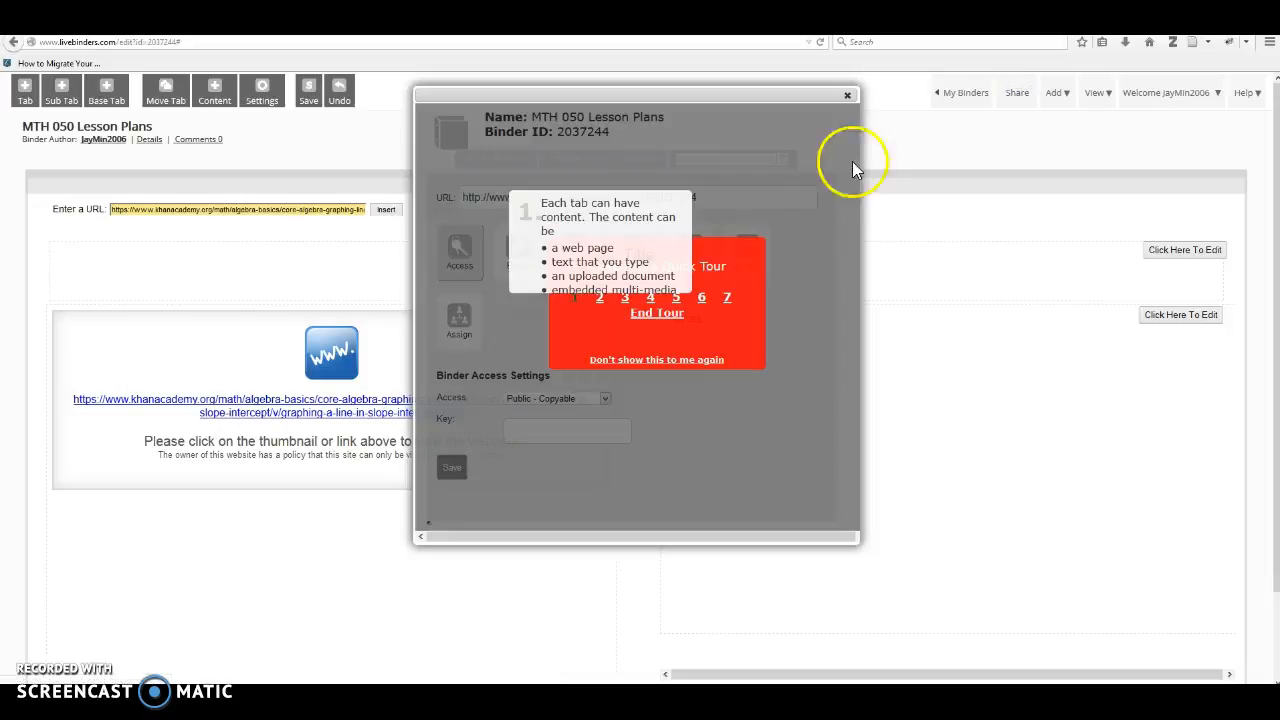
left_click(646, 360)
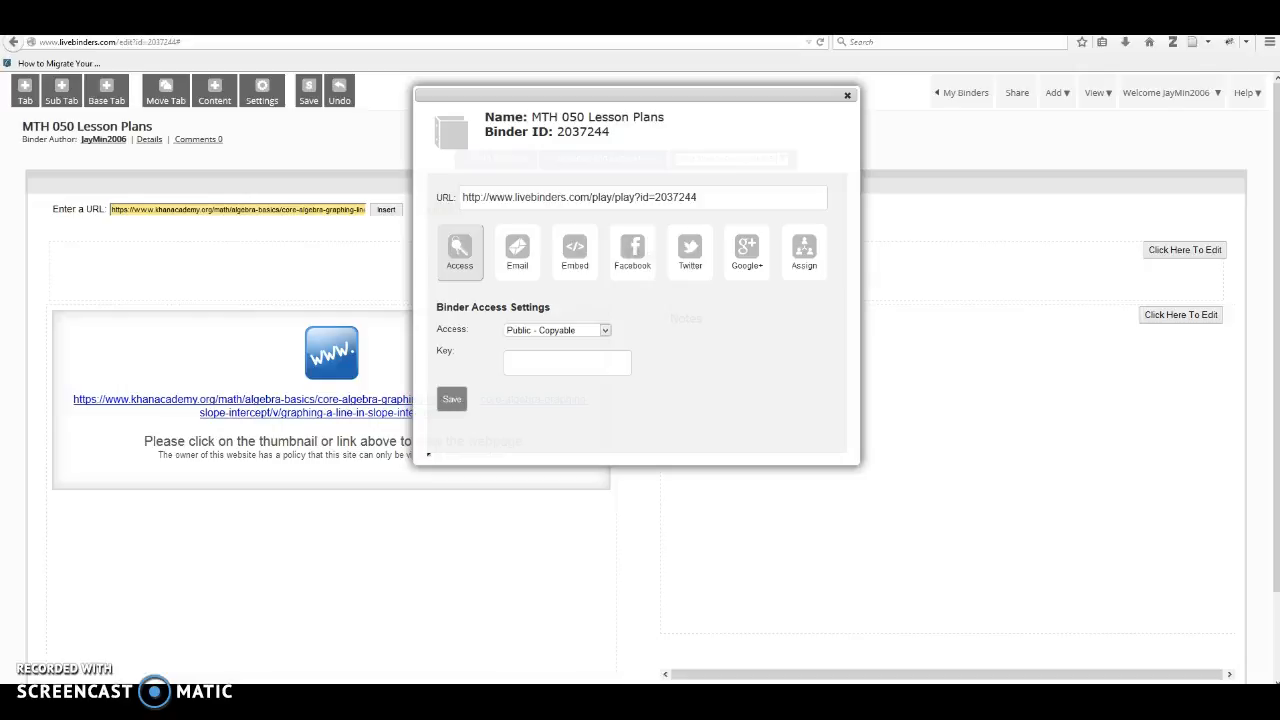
left_click(585, 266)
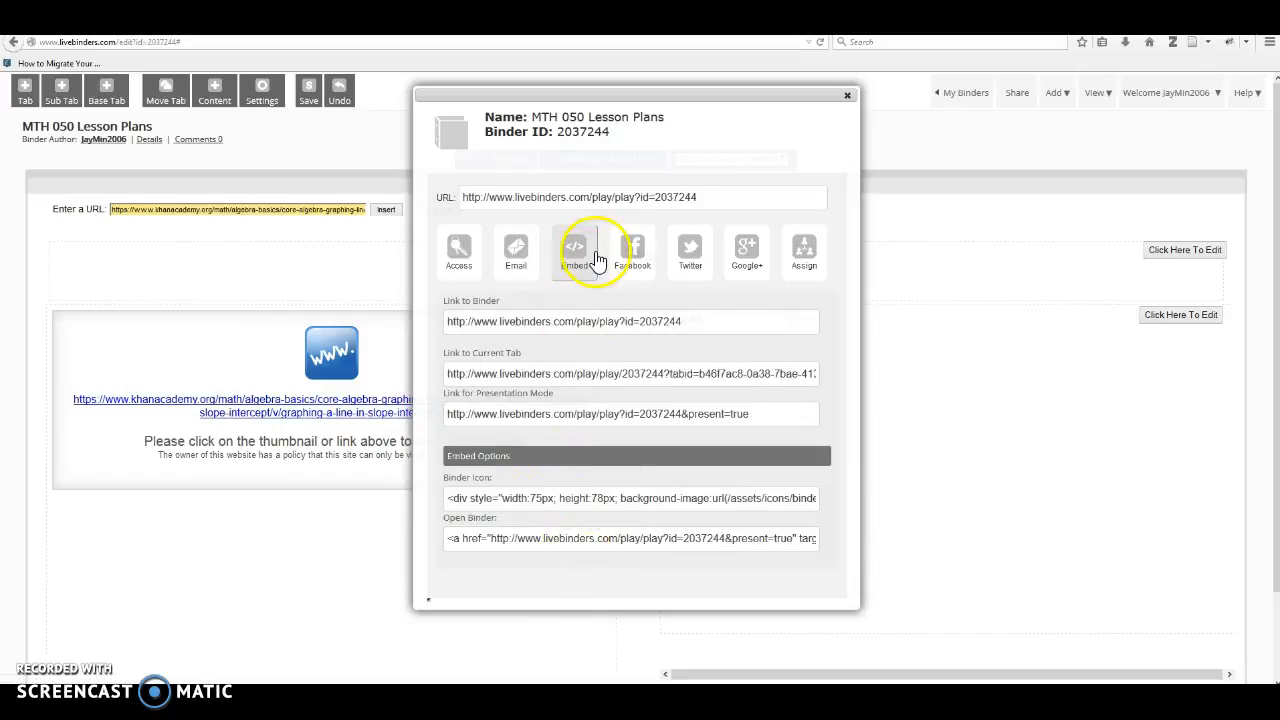
Check the Facebook, Twitter and email sharing options for the binder without posting anything, and close the sharing dialog.
left_click(634, 270)
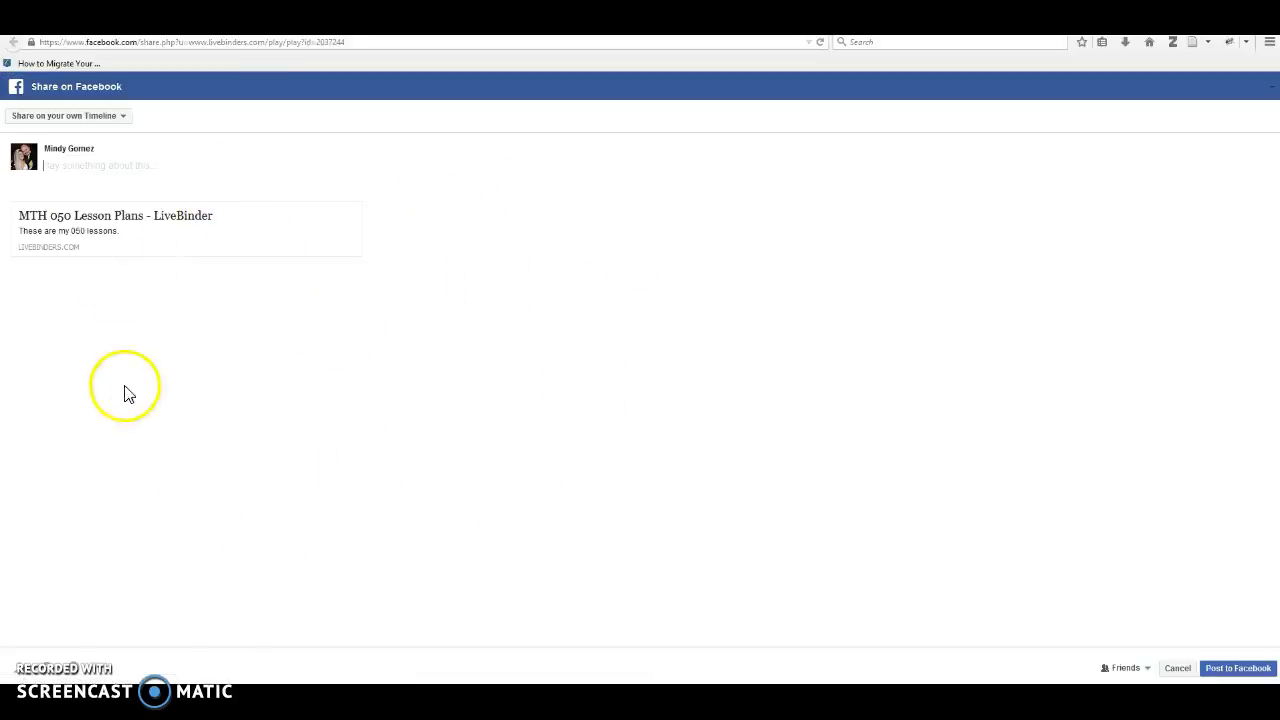
left_click(265, 28)
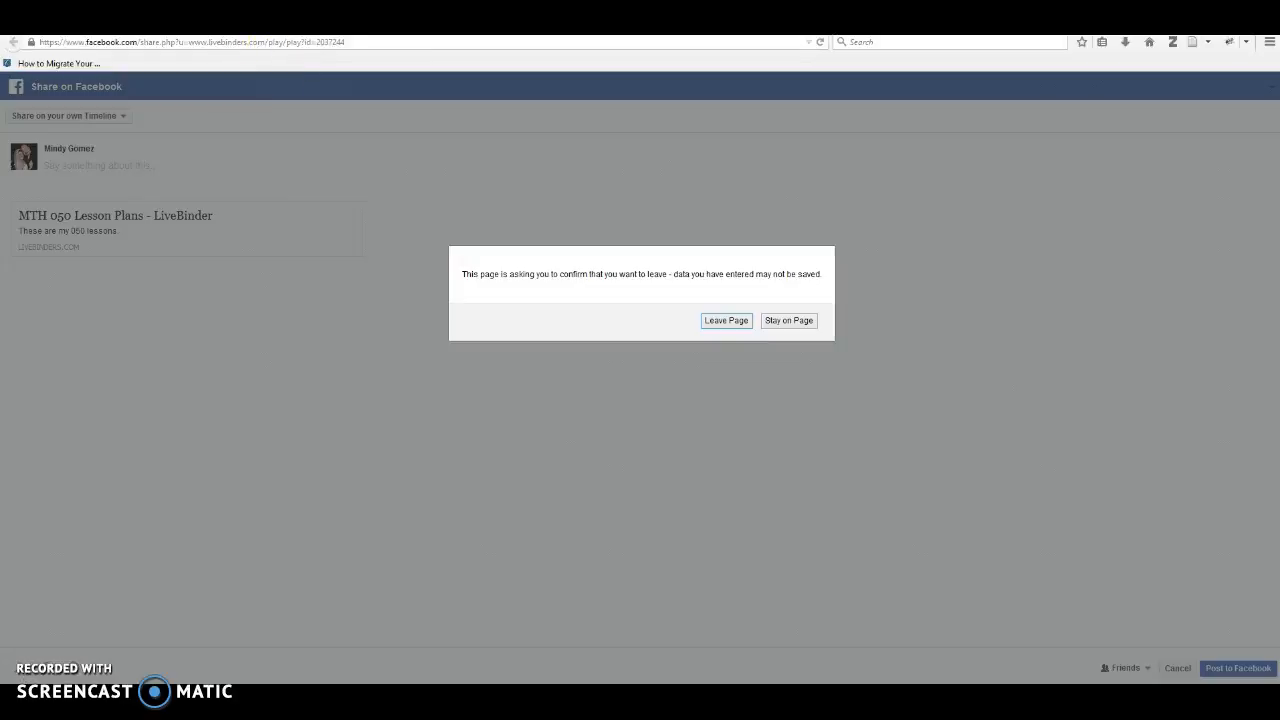
left_click(731, 320)
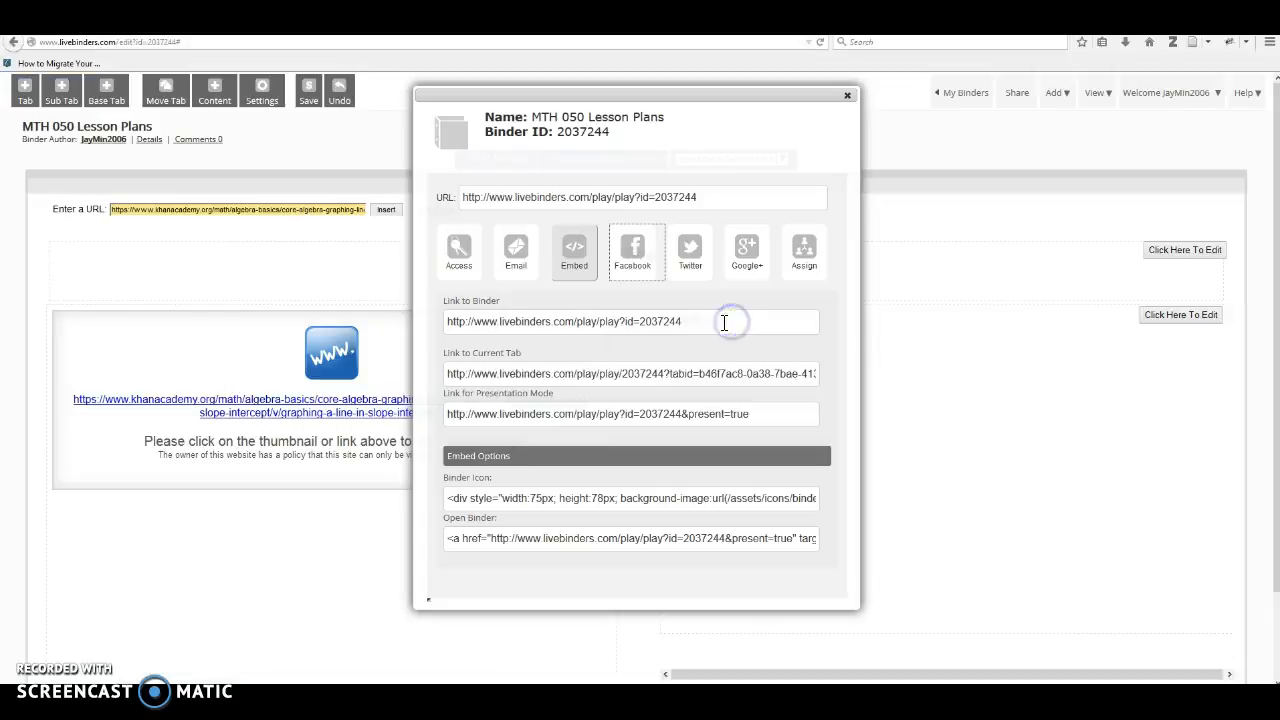
left_click(696, 262)
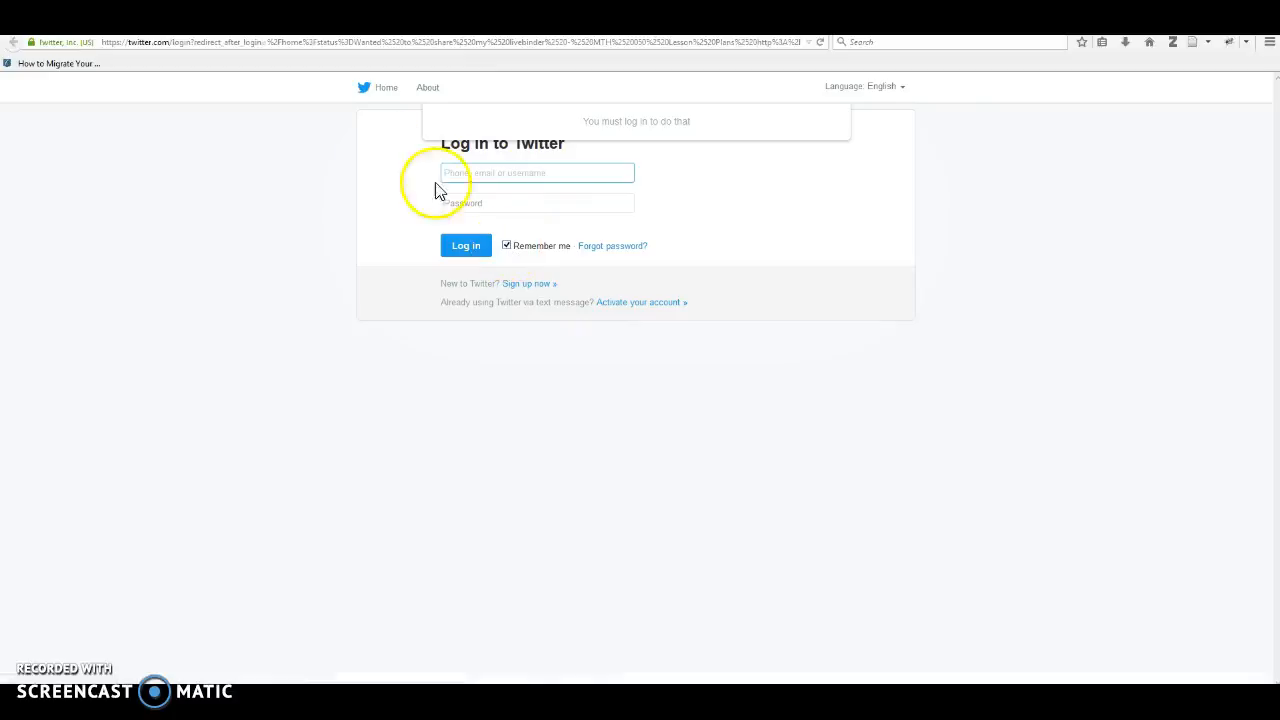
key("ctrl+w")
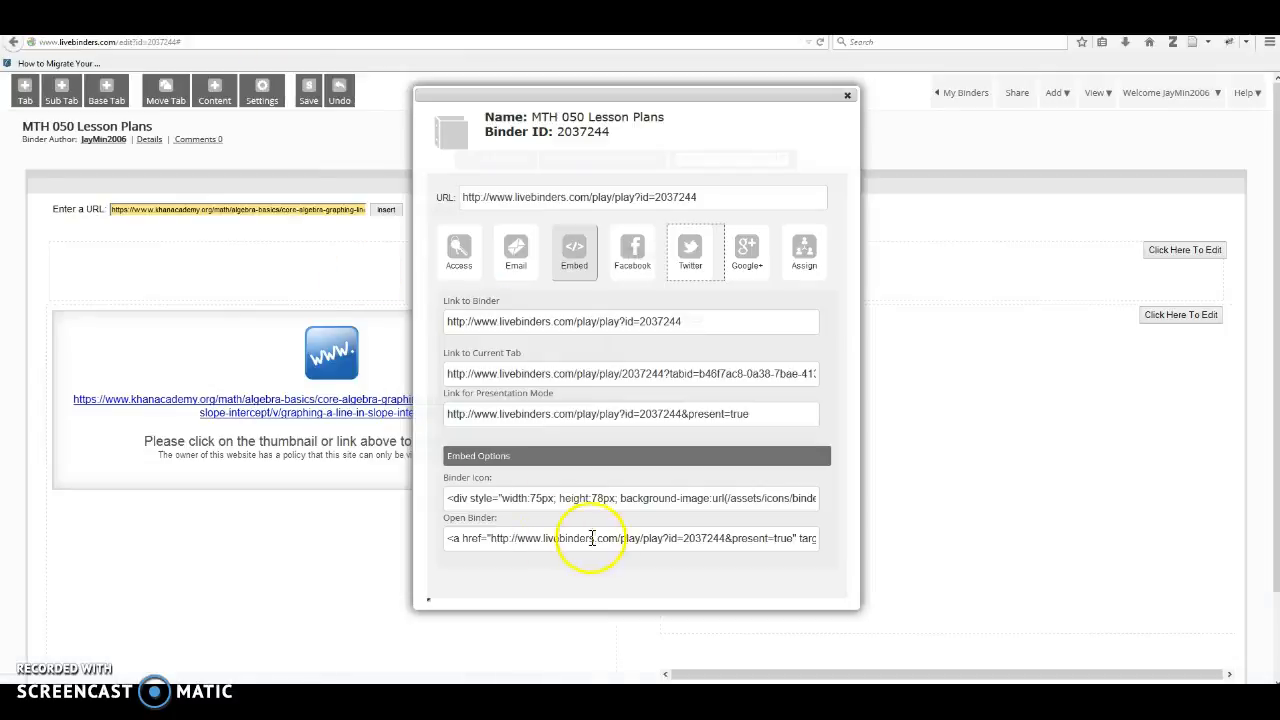
left_click(512, 256)
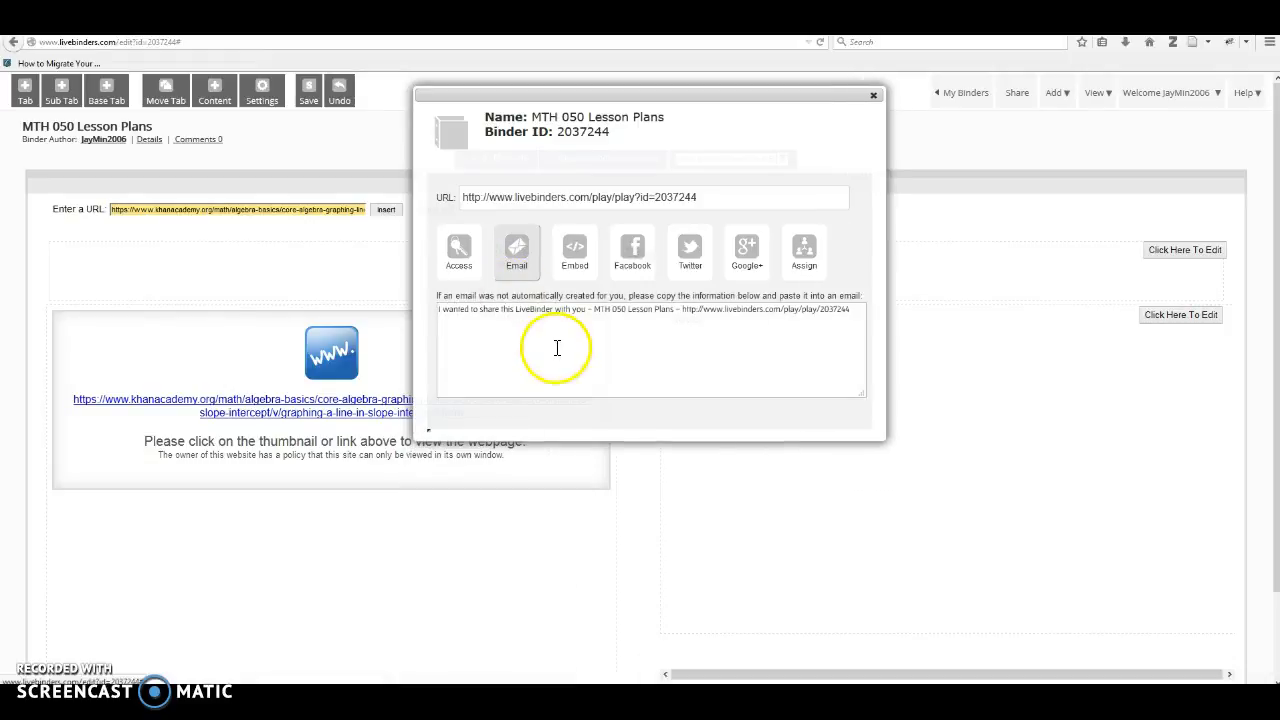
left_click(873, 100)
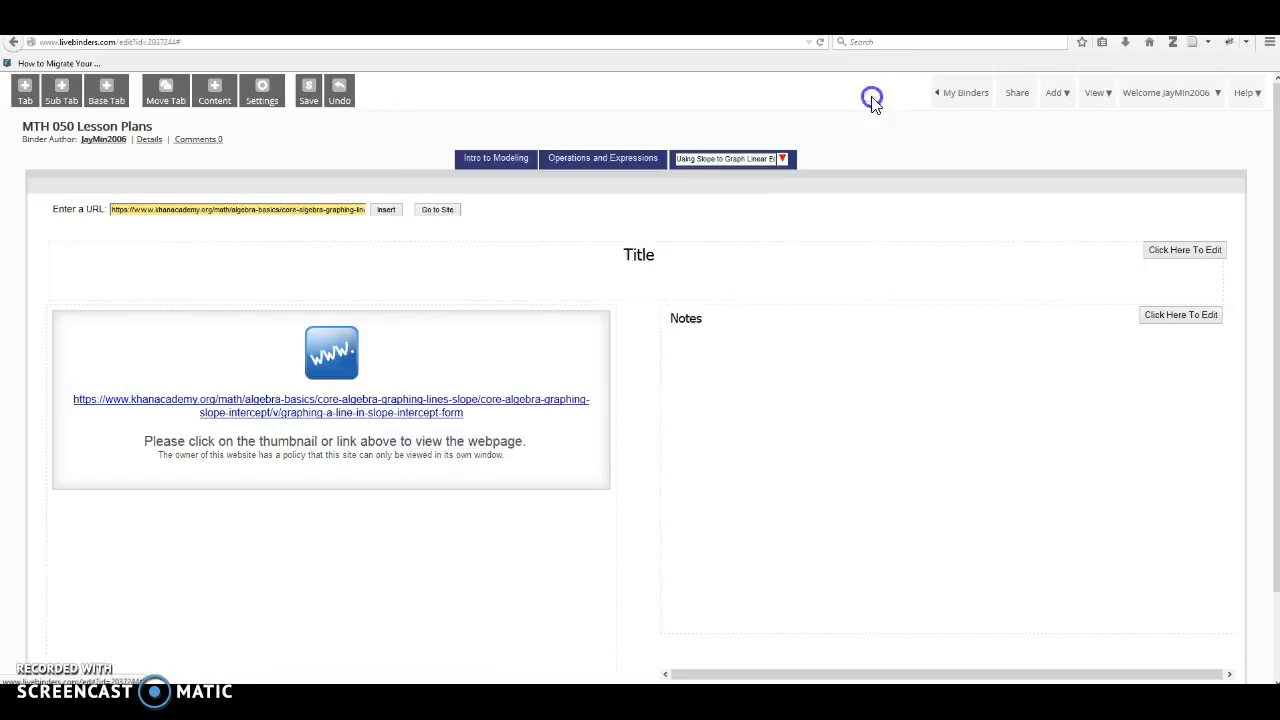
Return to the list of all own binders and examine the options available for the MTH 050 Lesson Plans binder.
left_click(980, 98)
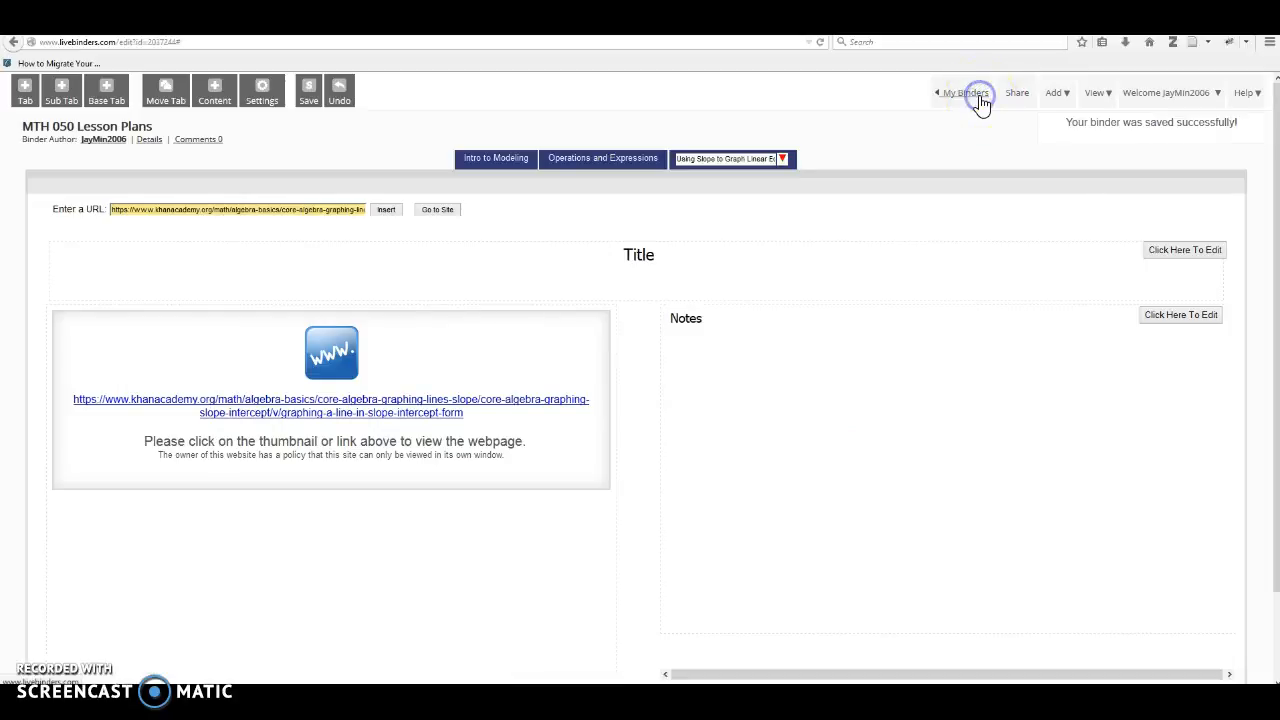
left_click(962, 96)
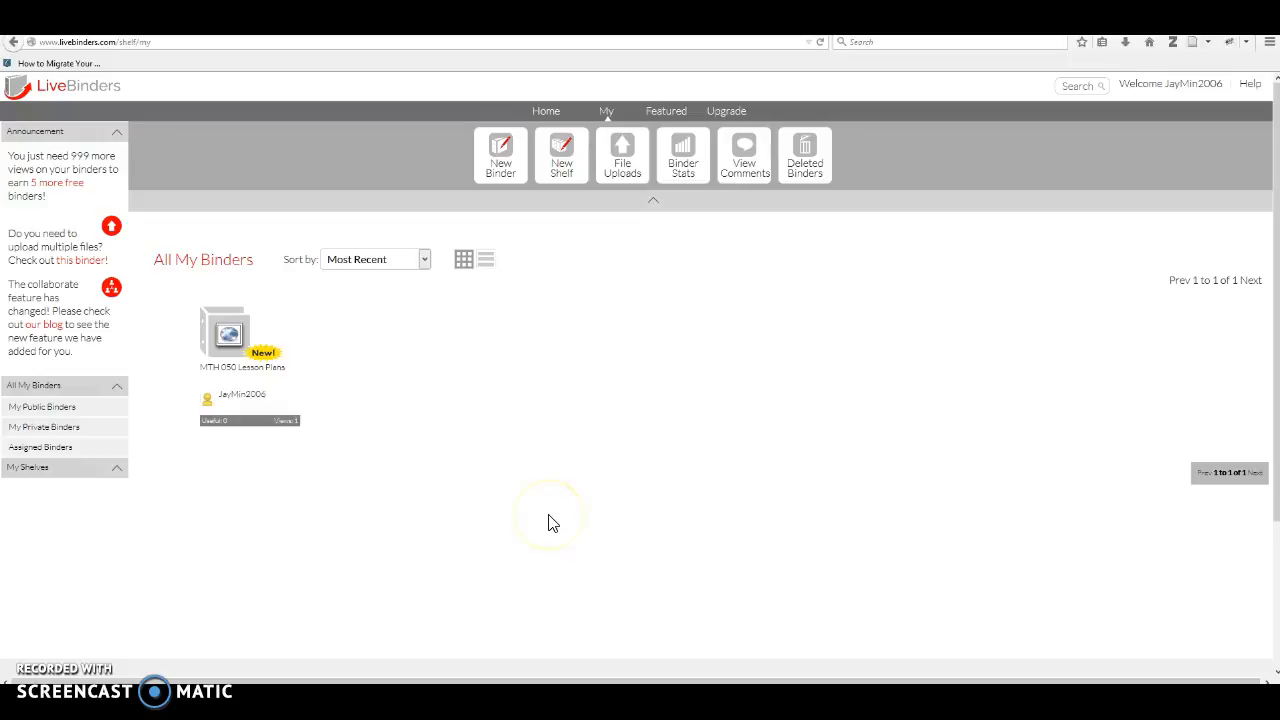
mouse_move(252, 336)
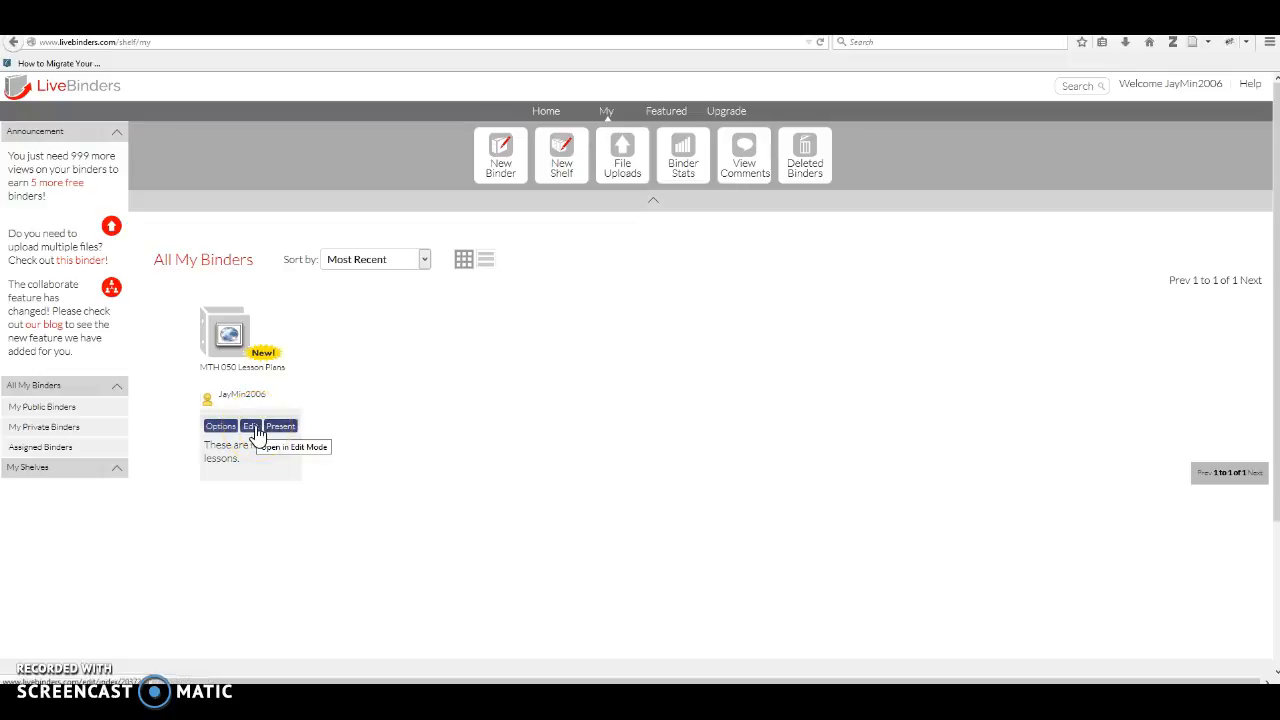
left_click(224, 430)
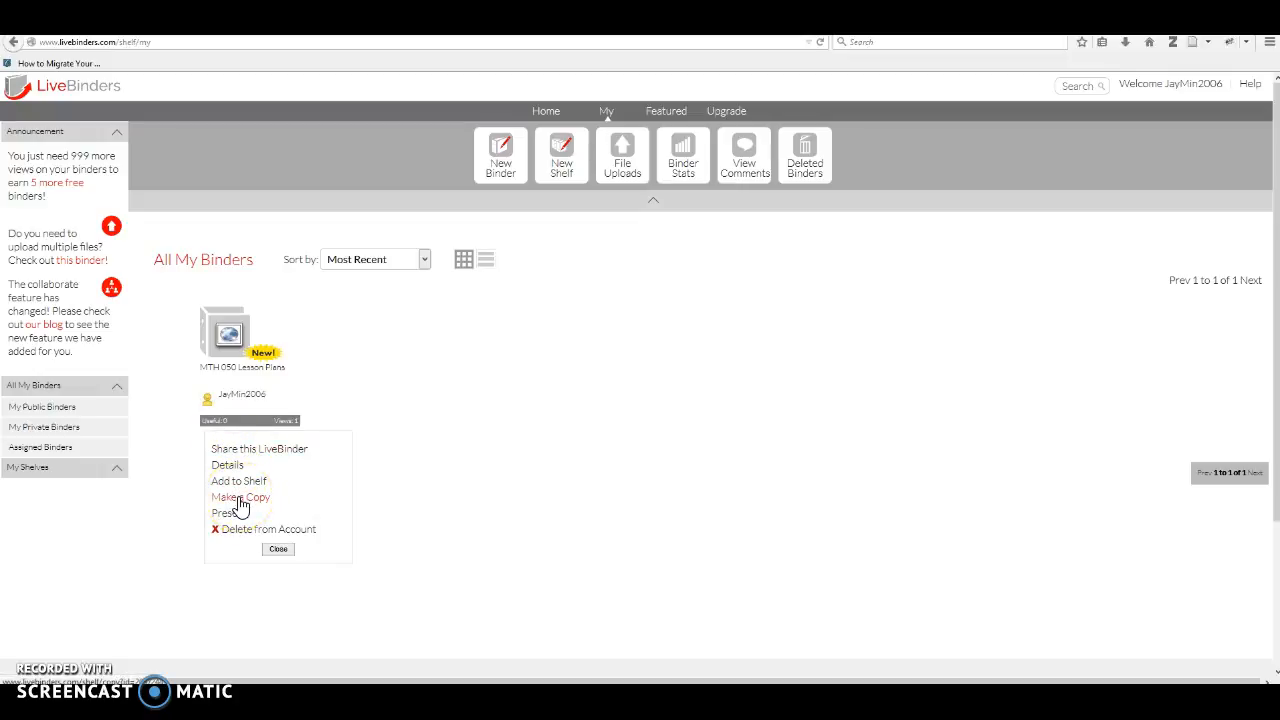
left_click(278, 551)
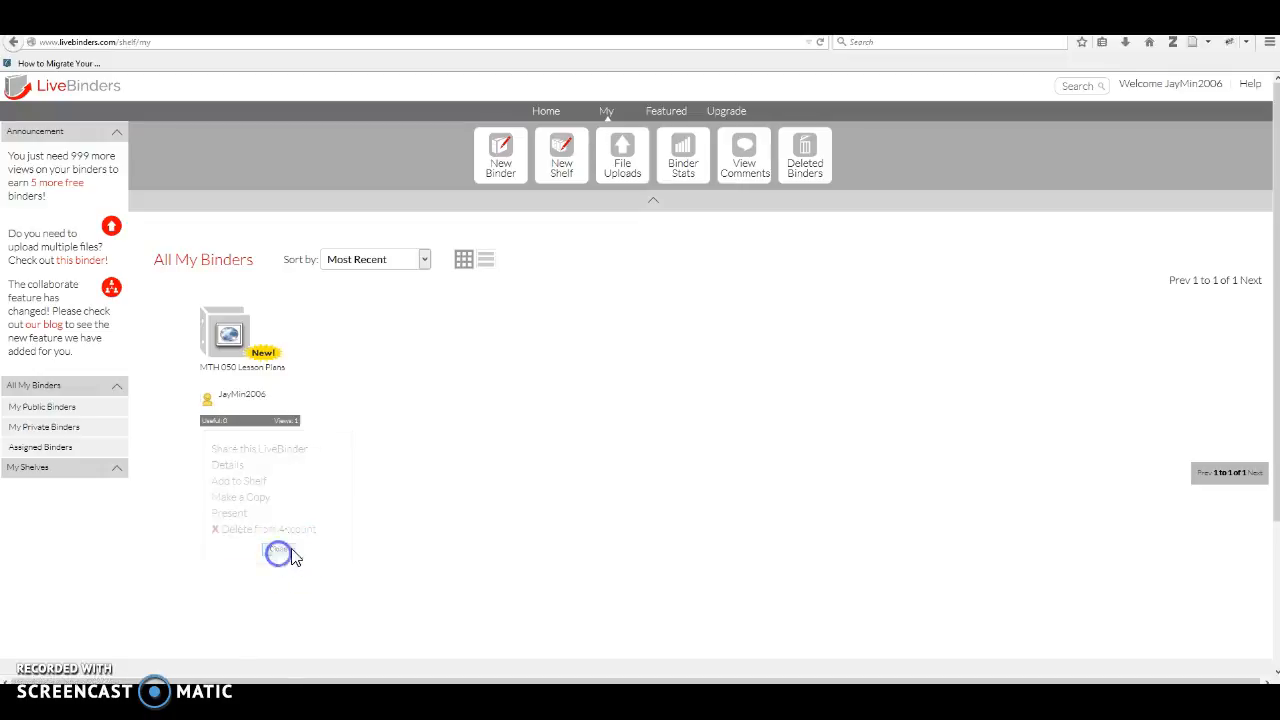